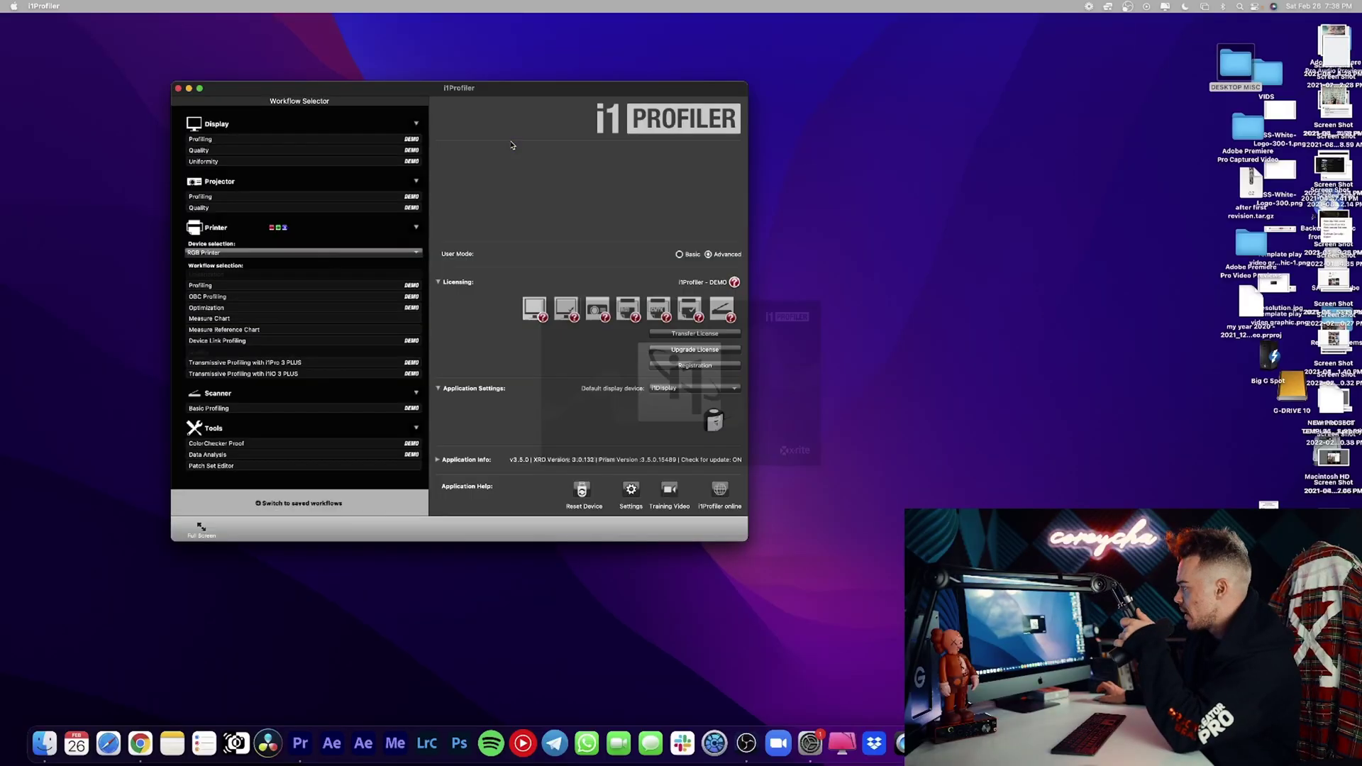
Step: Switch i1Profiler to Advanced User Mode, keep i1Display as default device, and start Display Profiling
left_click_drag(396, 88, 435, 109)
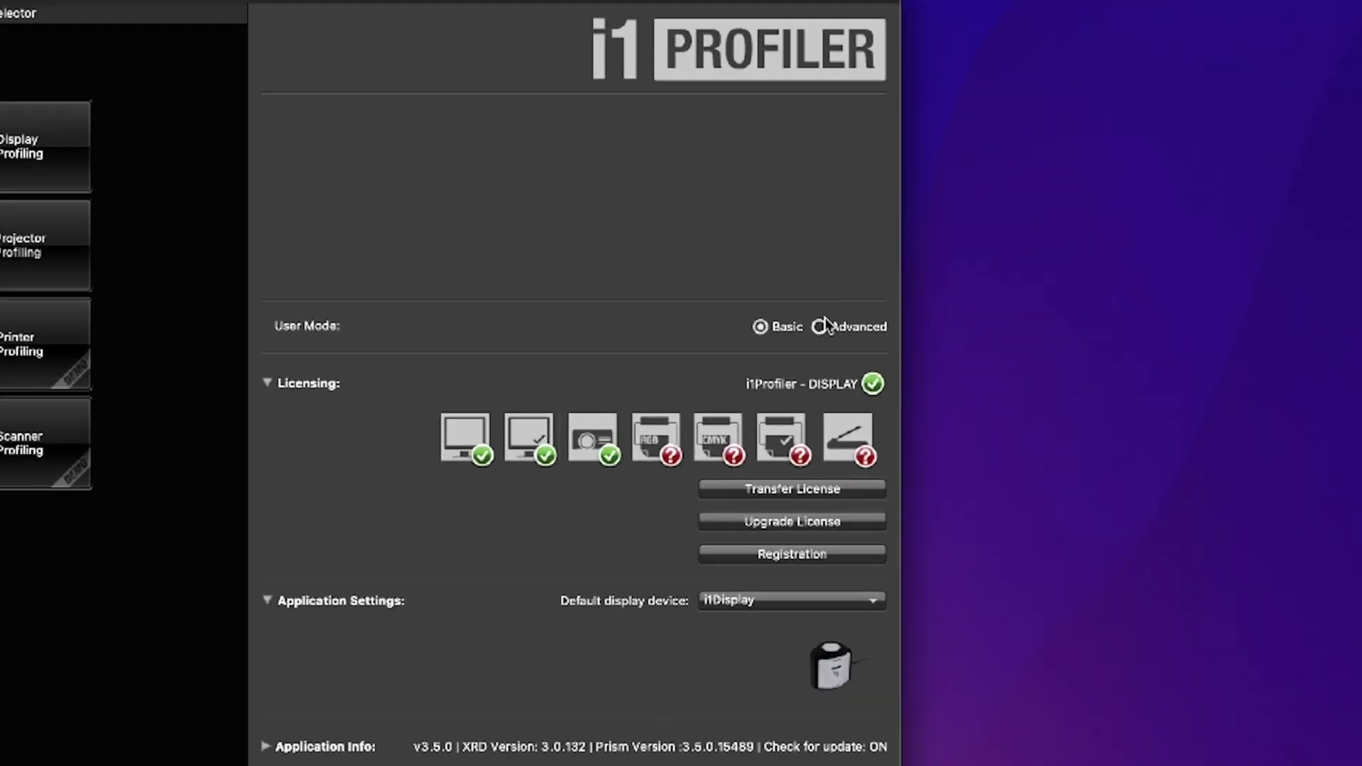
left_click(726, 262)
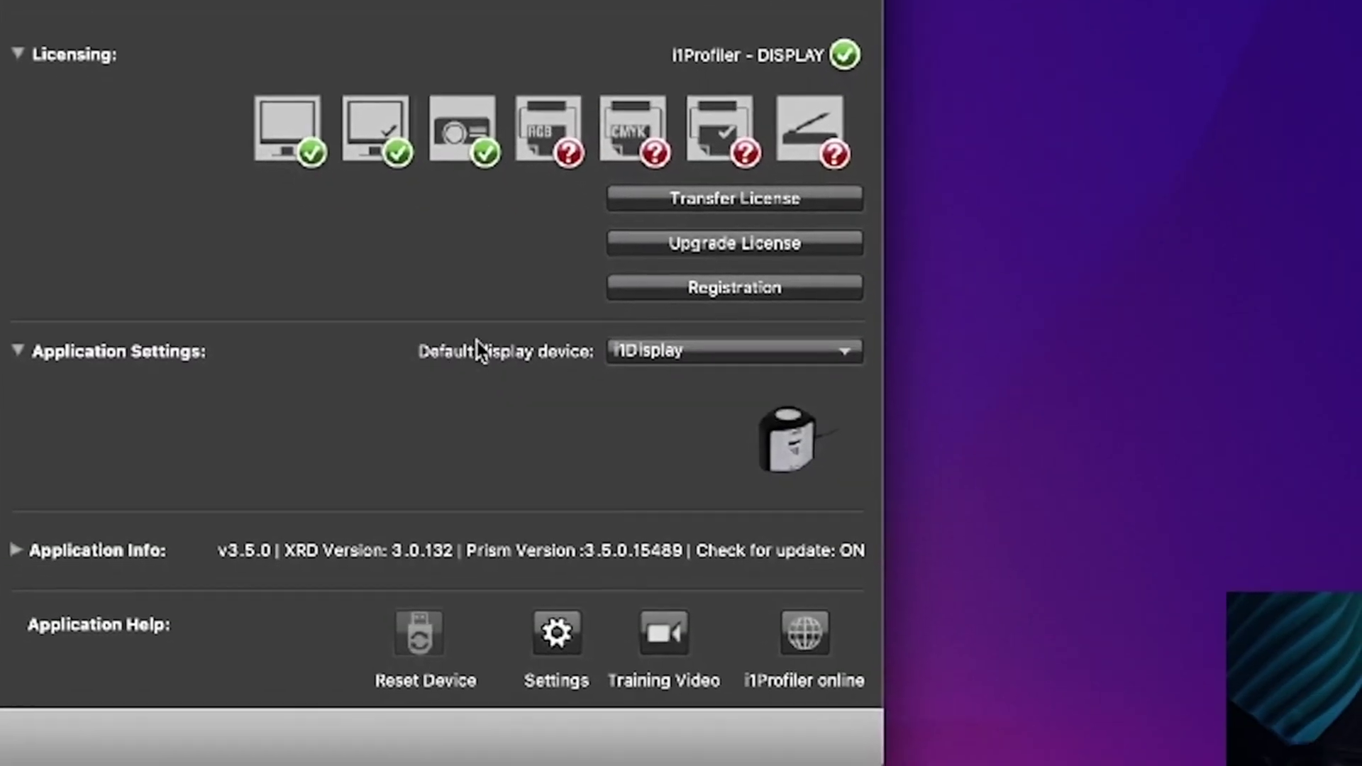
left_click(698, 350)
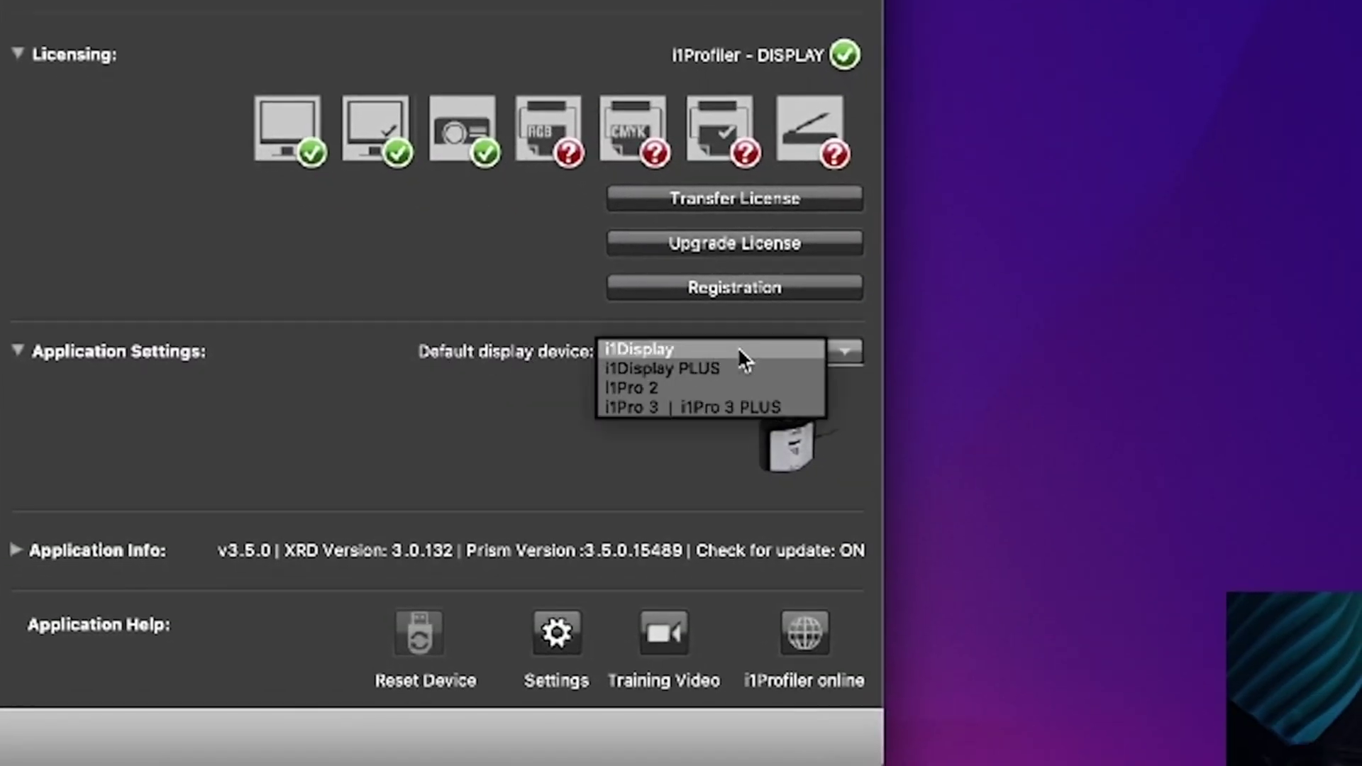
left_click(447, 308)
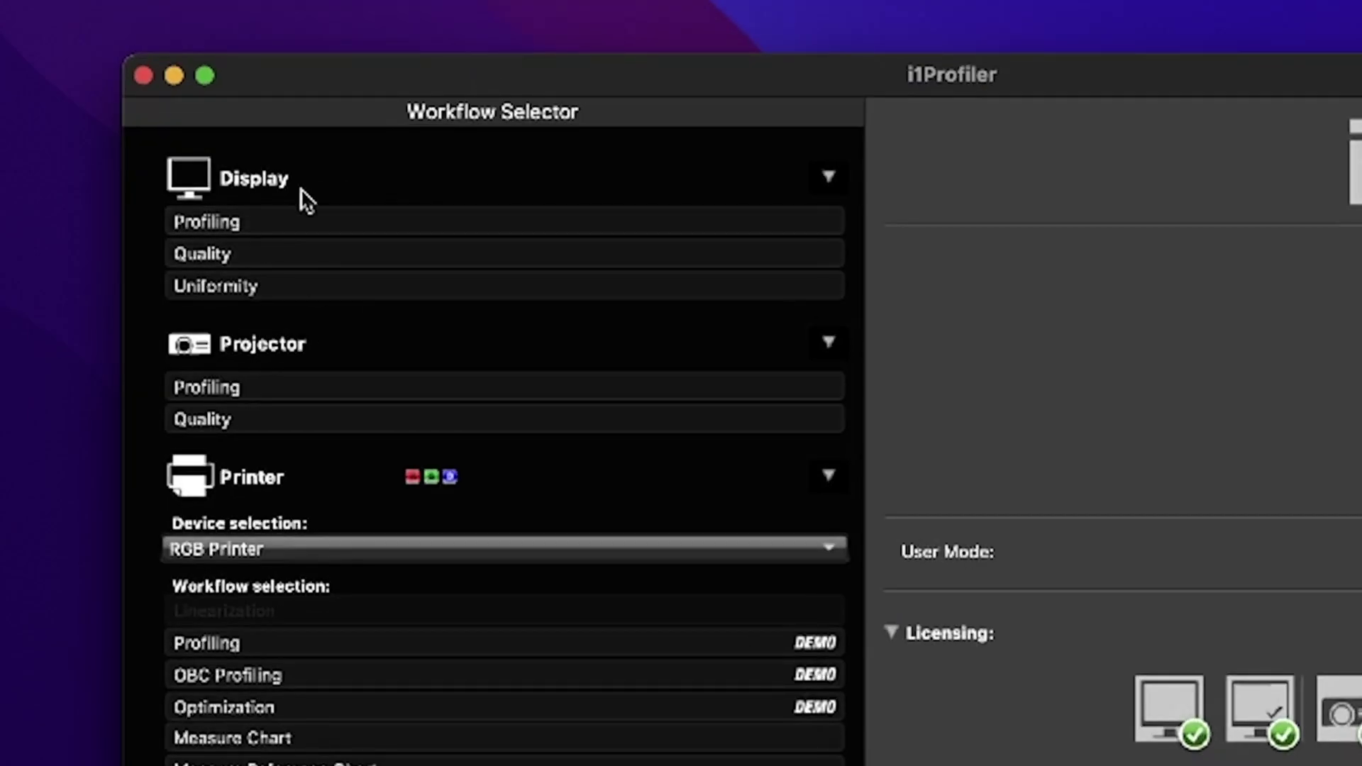
left_click(223, 224)
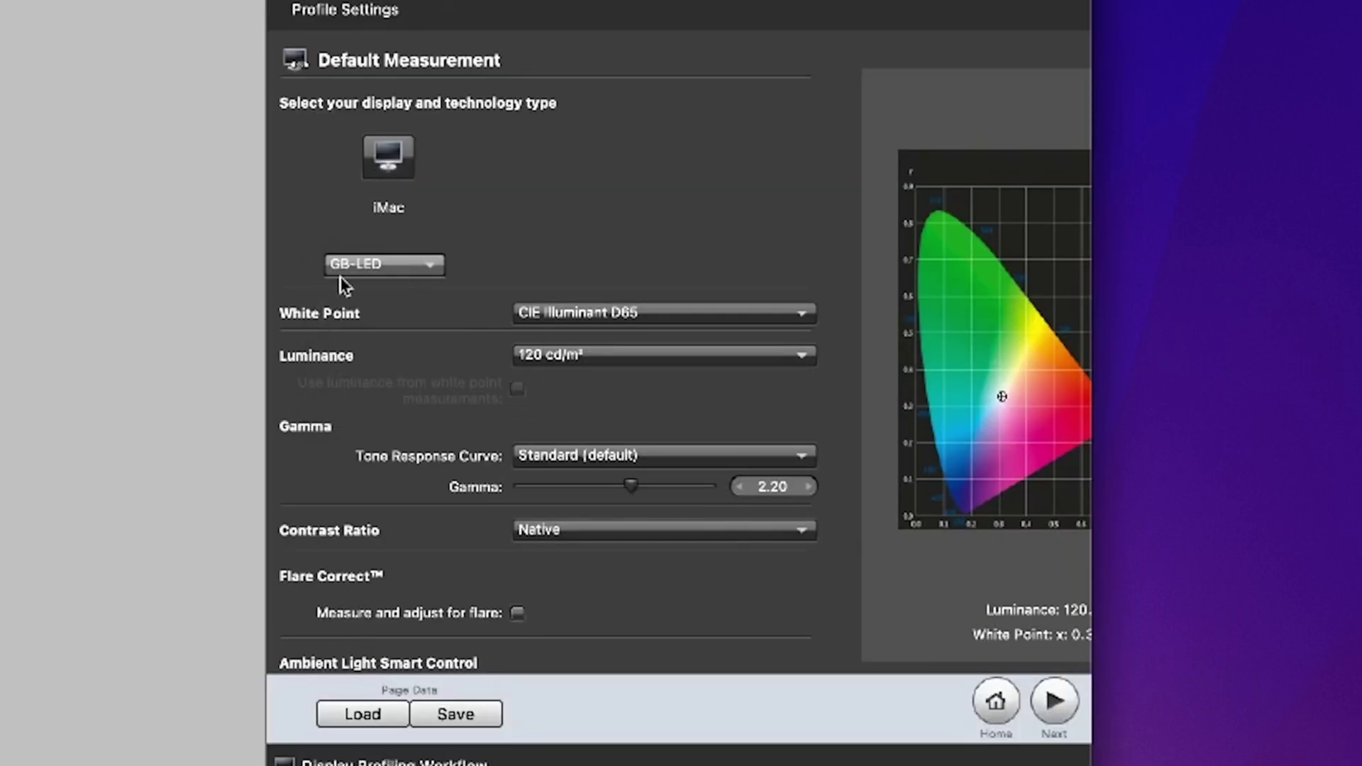
Step: Keep the white point at CIE Illuminant D65 and set the luminance target to 120 cd/m²
left_click(745, 310)
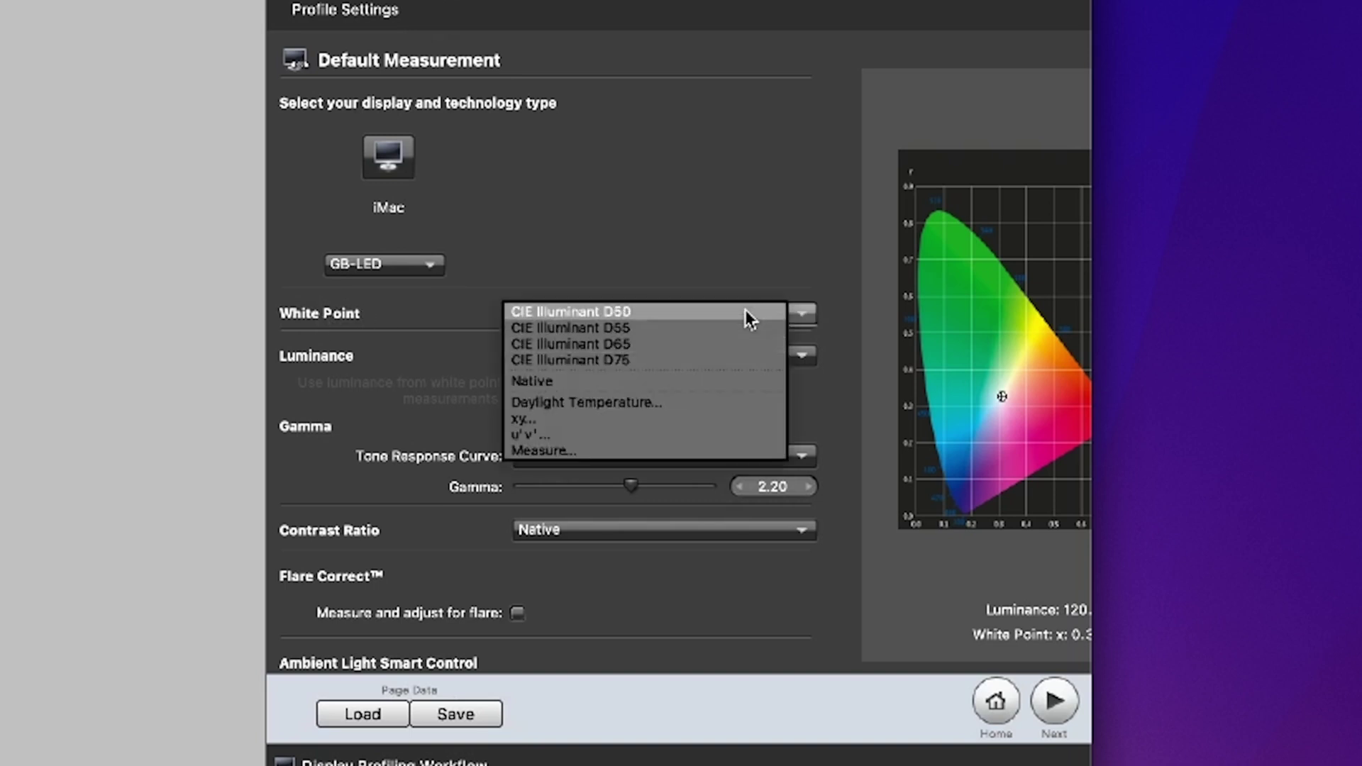
left_click(710, 328)
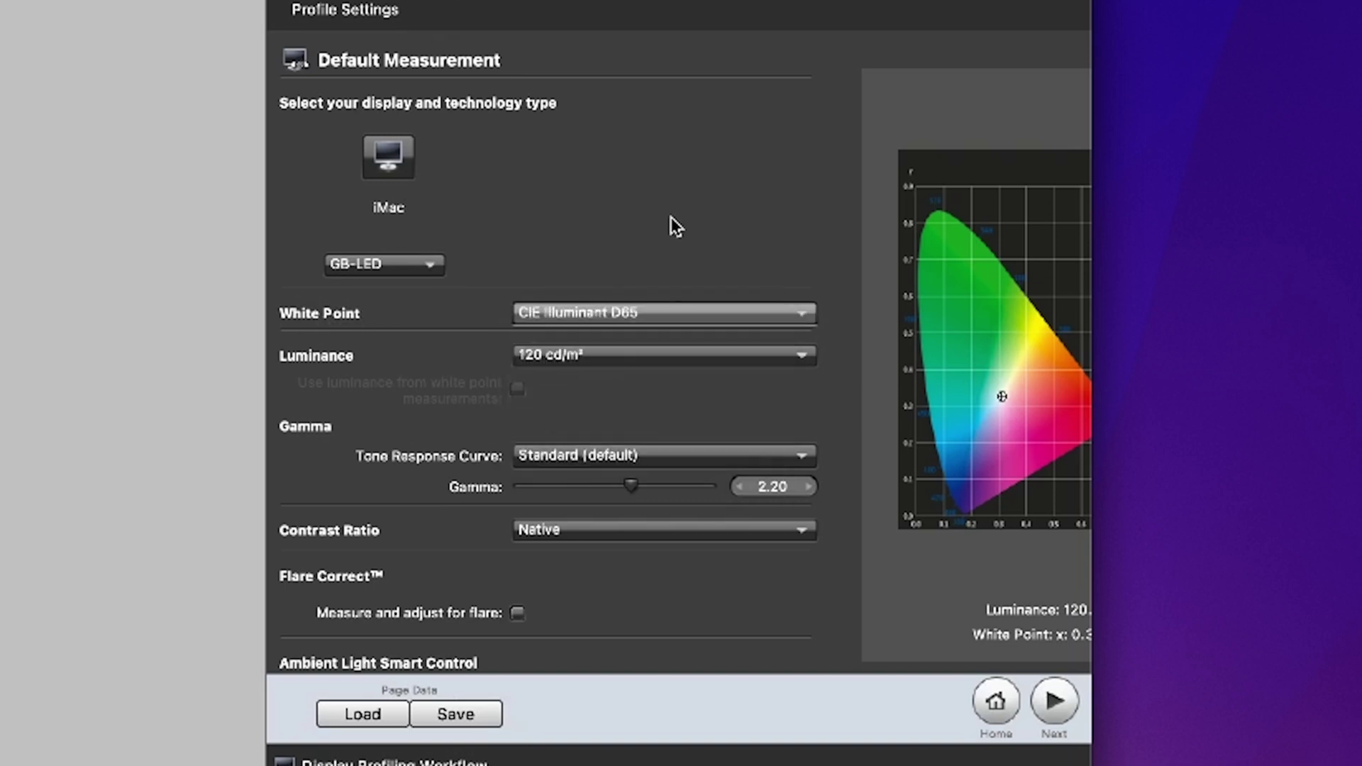
left_click(724, 357)
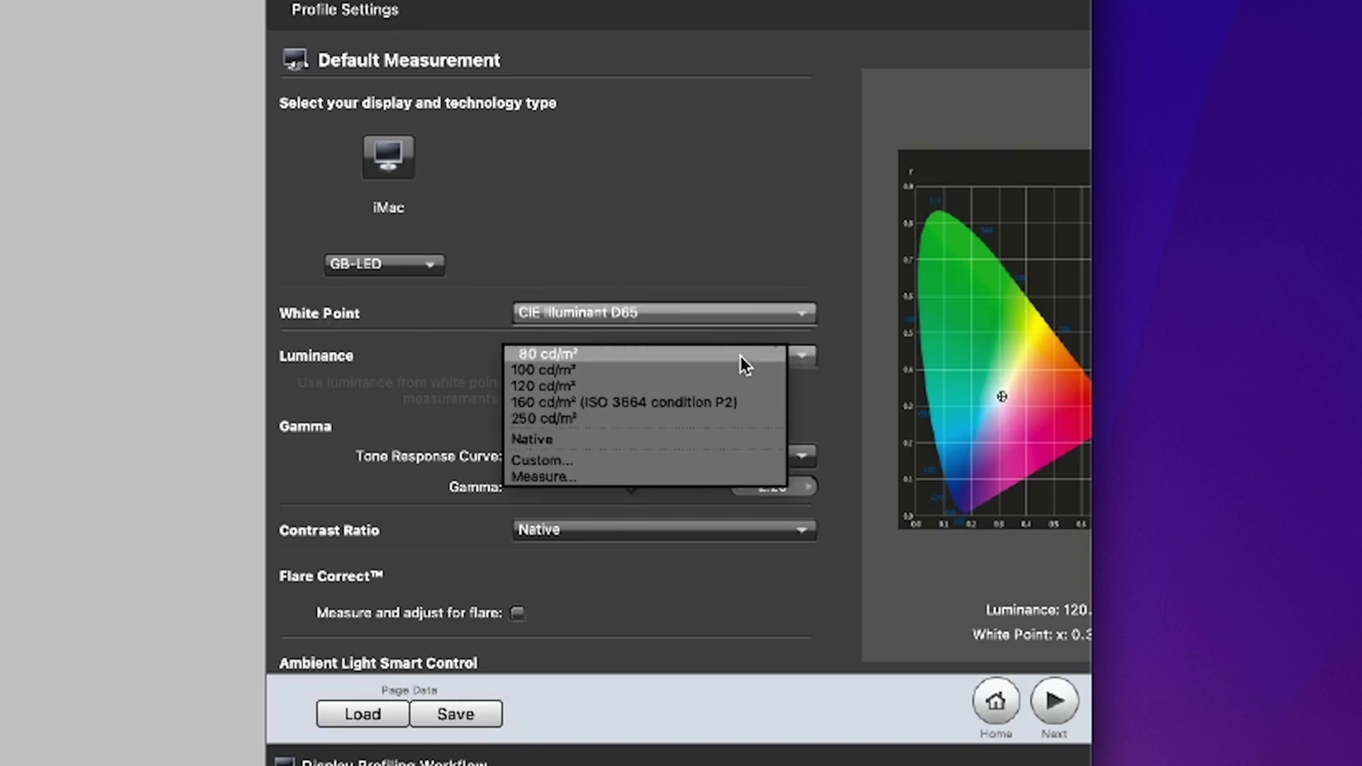
left_click(739, 385)
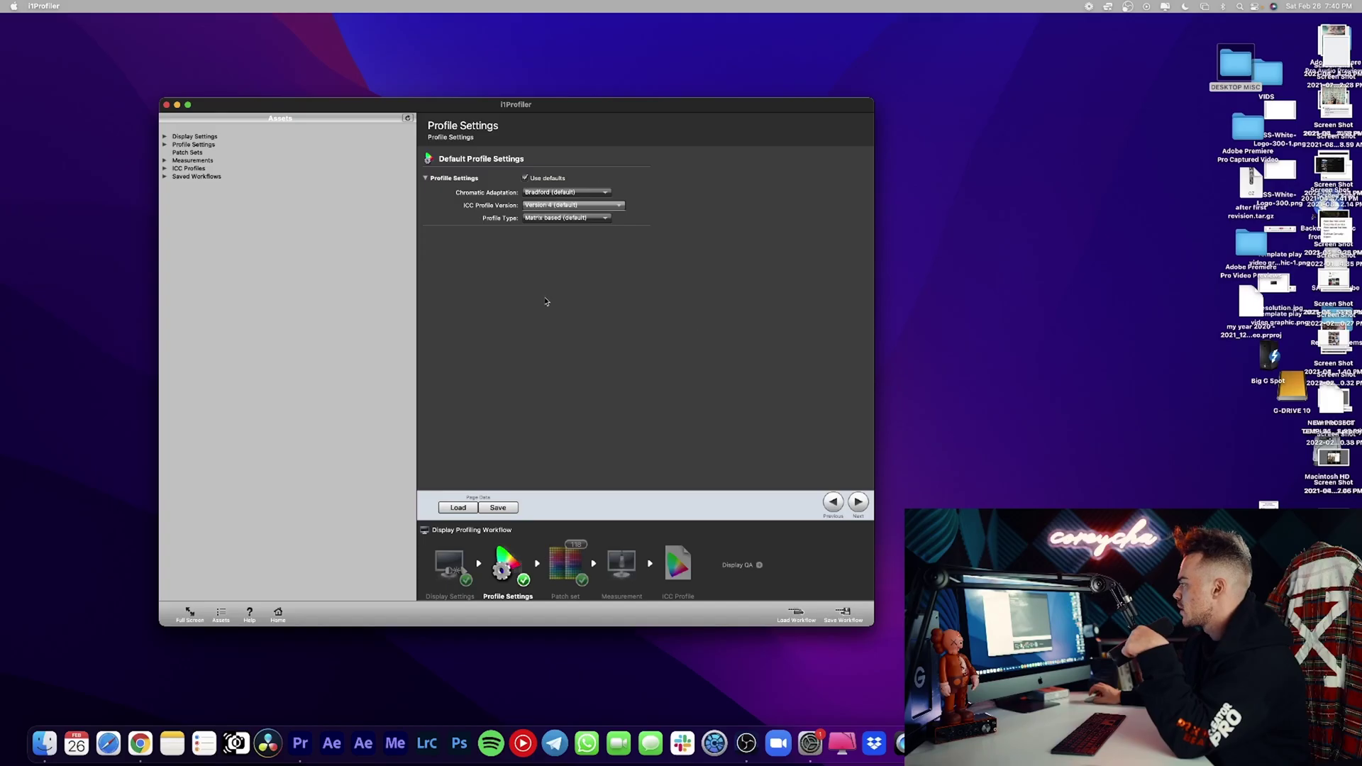
Step: Advance to the Patch Set step and try the Large and Small patch set sizes
left_click(1174, 710)
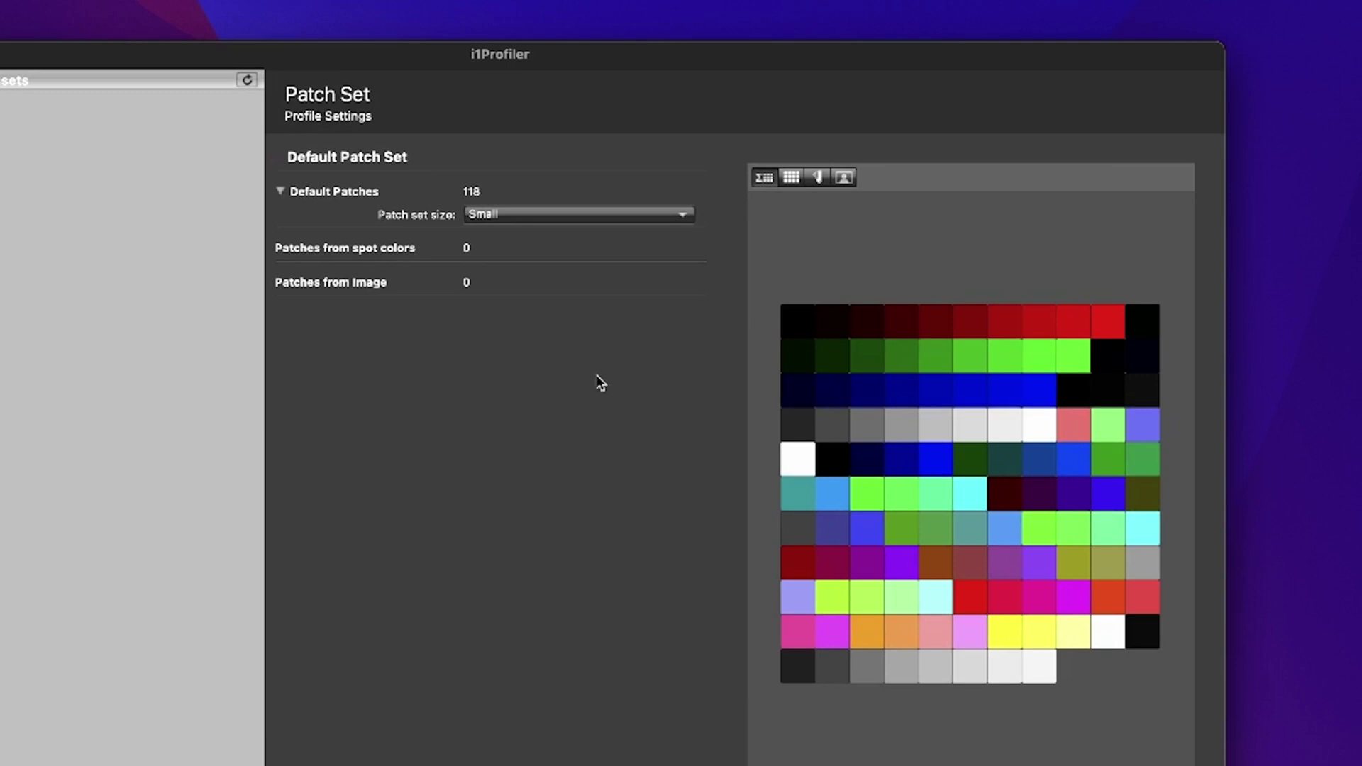
left_click(542, 215)
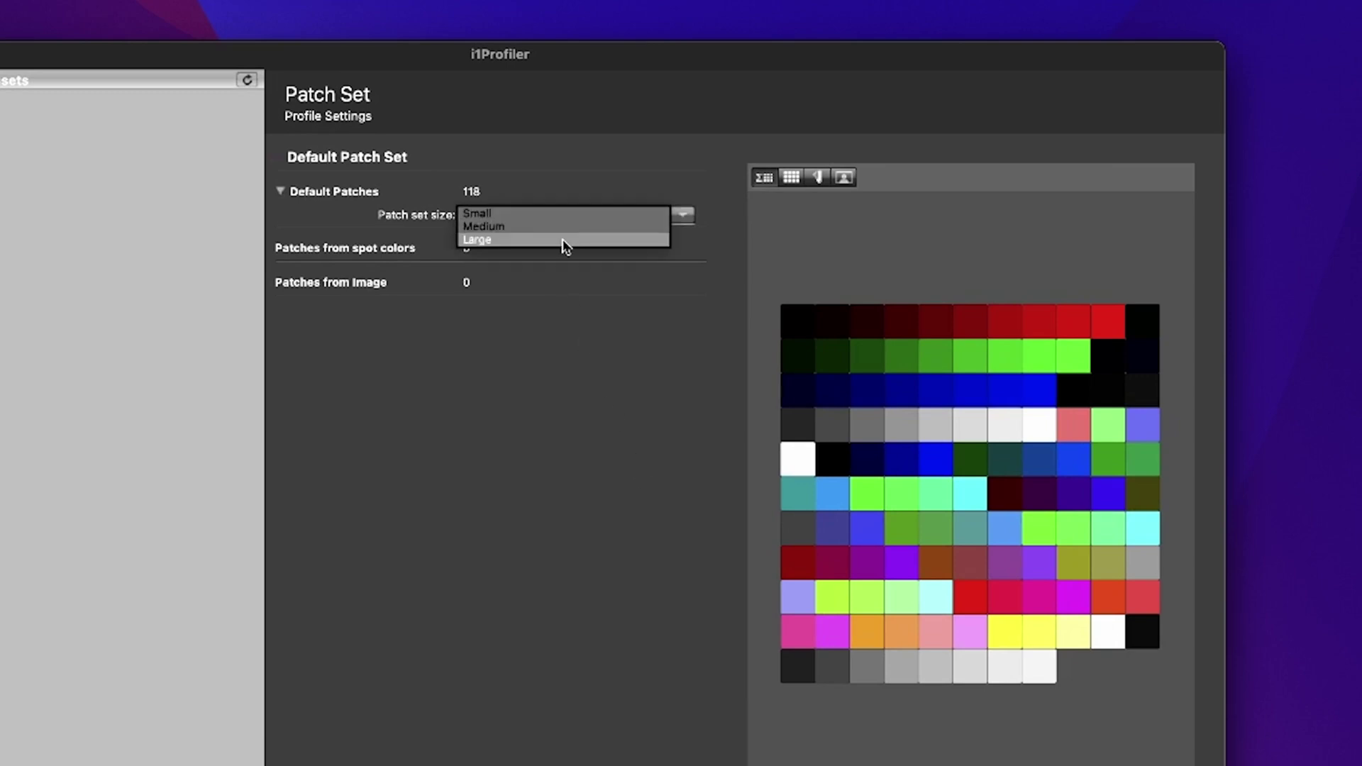
left_click(560, 240)
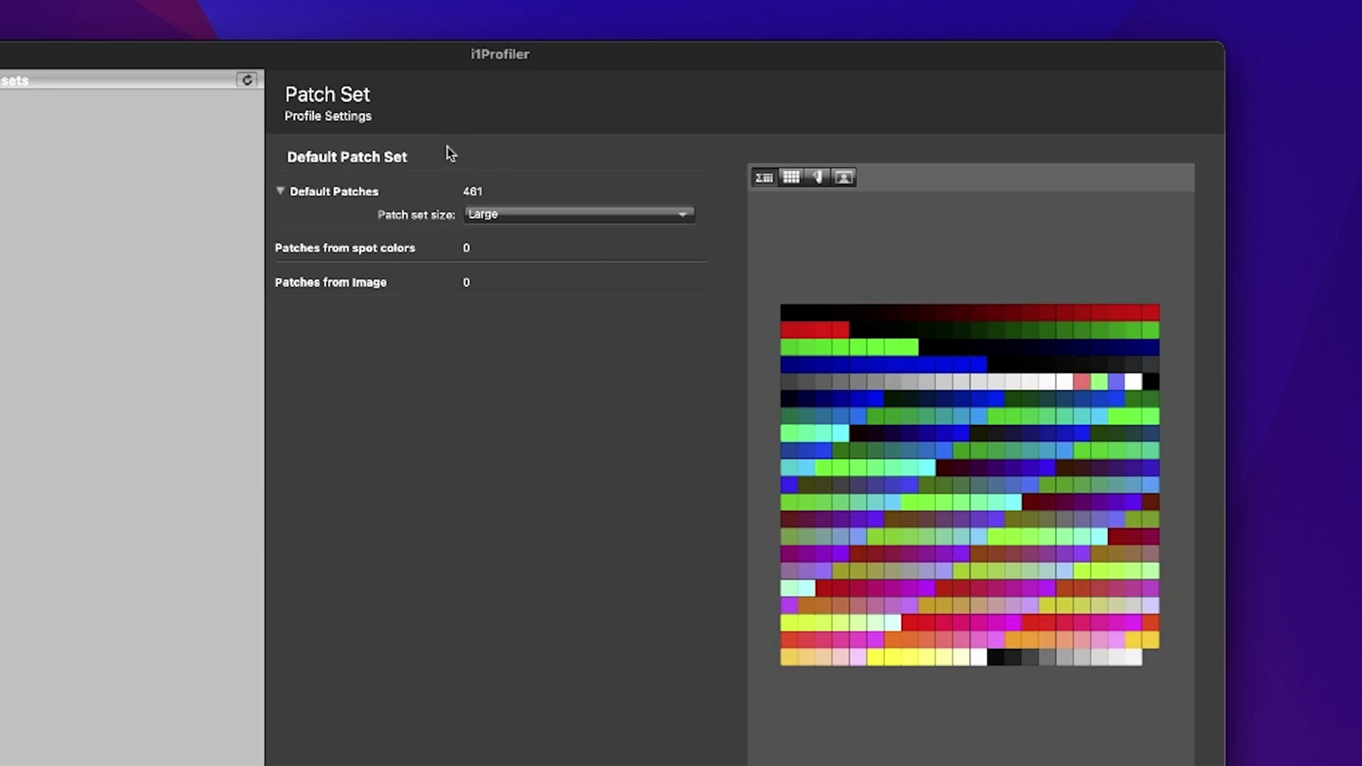
left_click(595, 215)
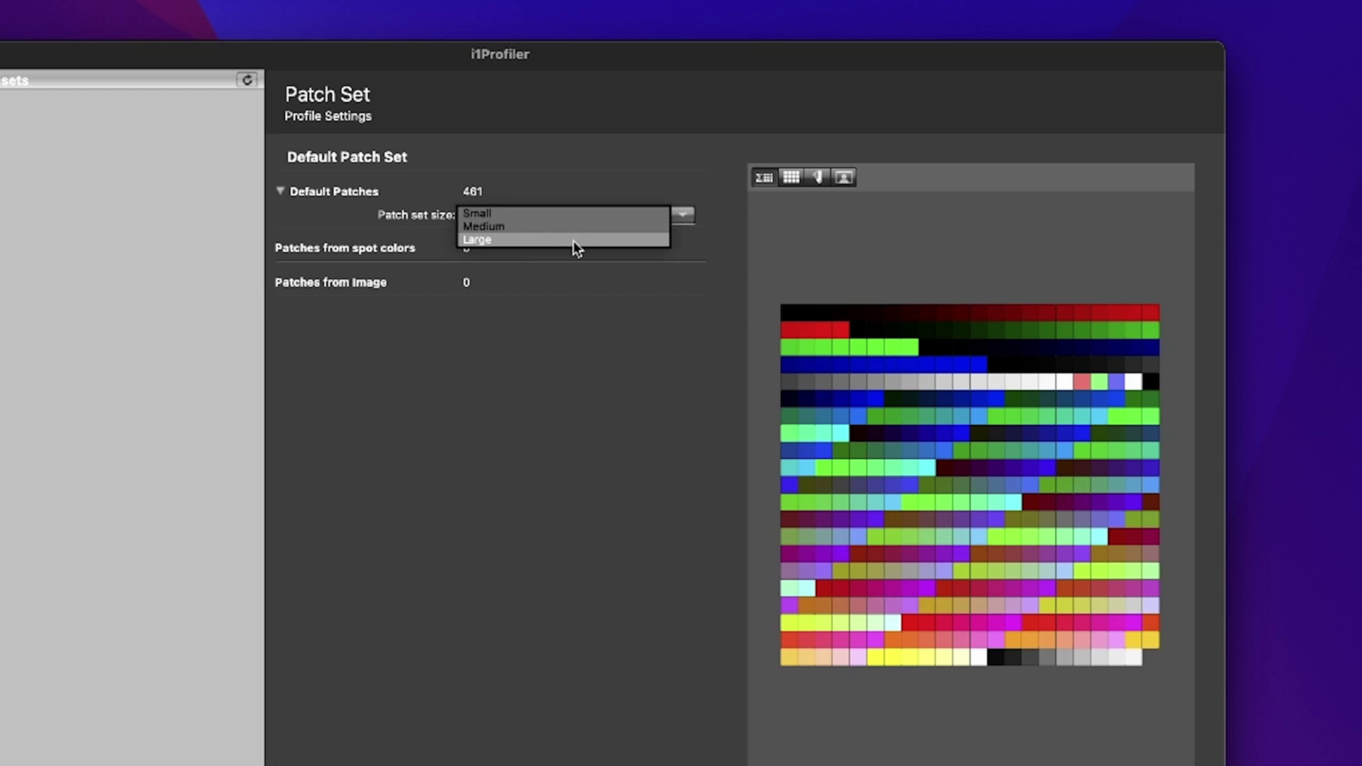
left_click(585, 215)
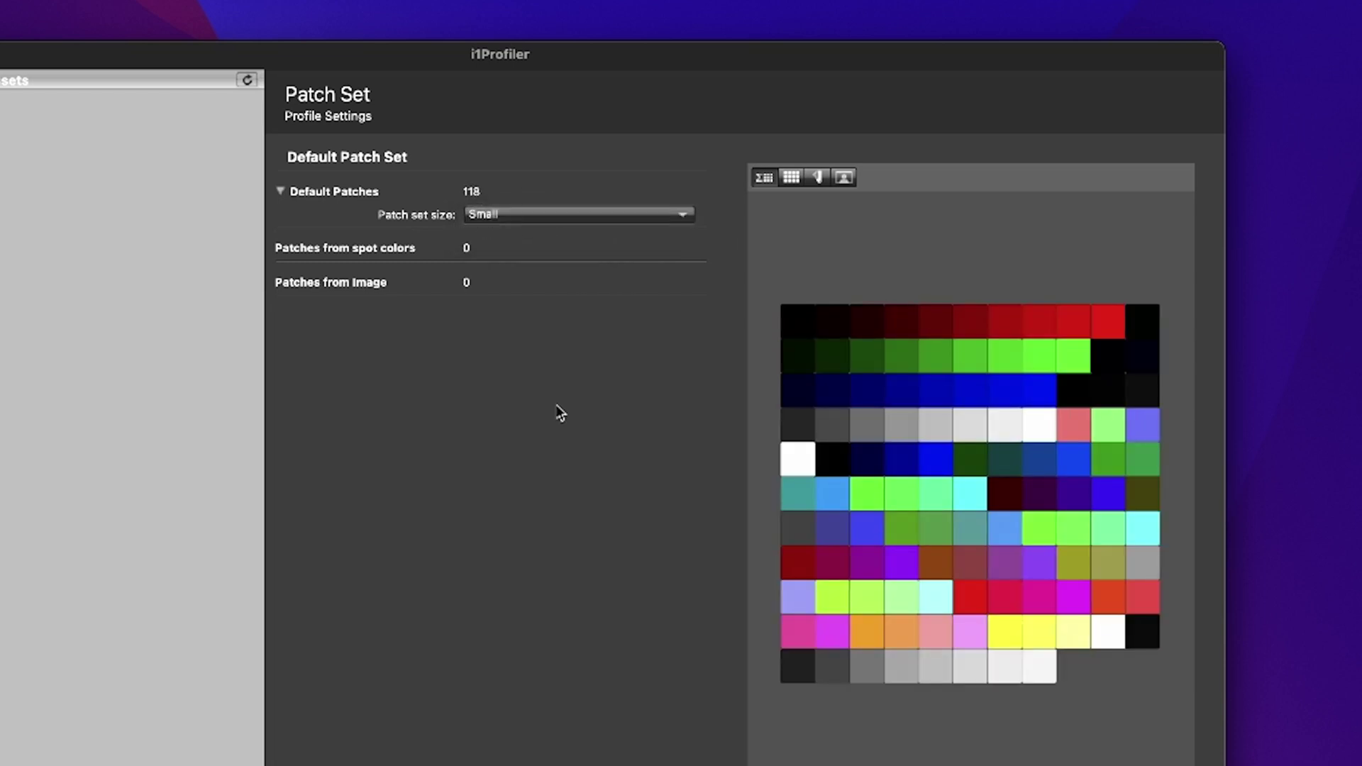
left_click(603, 215)
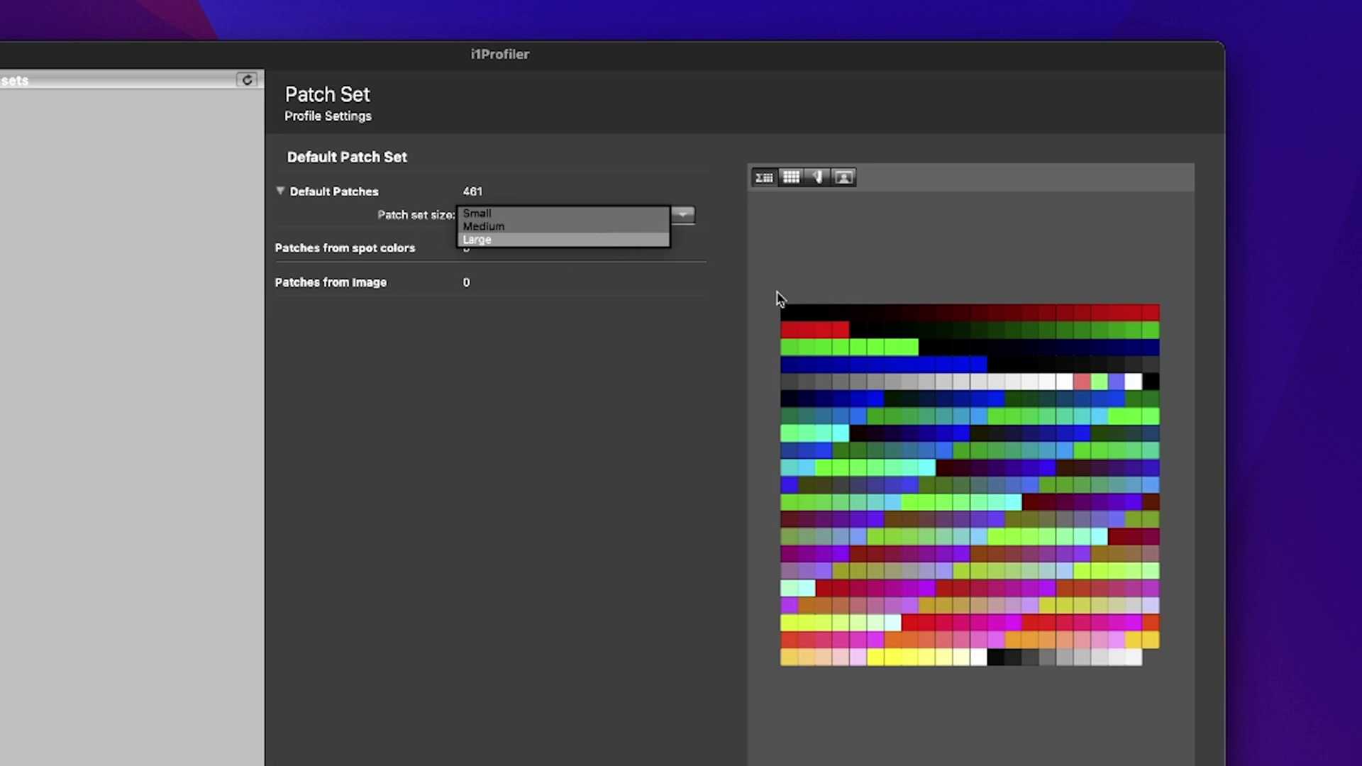
left_click(571, 241)
Step: Compare the Medium patch set, then settle on the Small 118-patch set
left_click(579, 215)
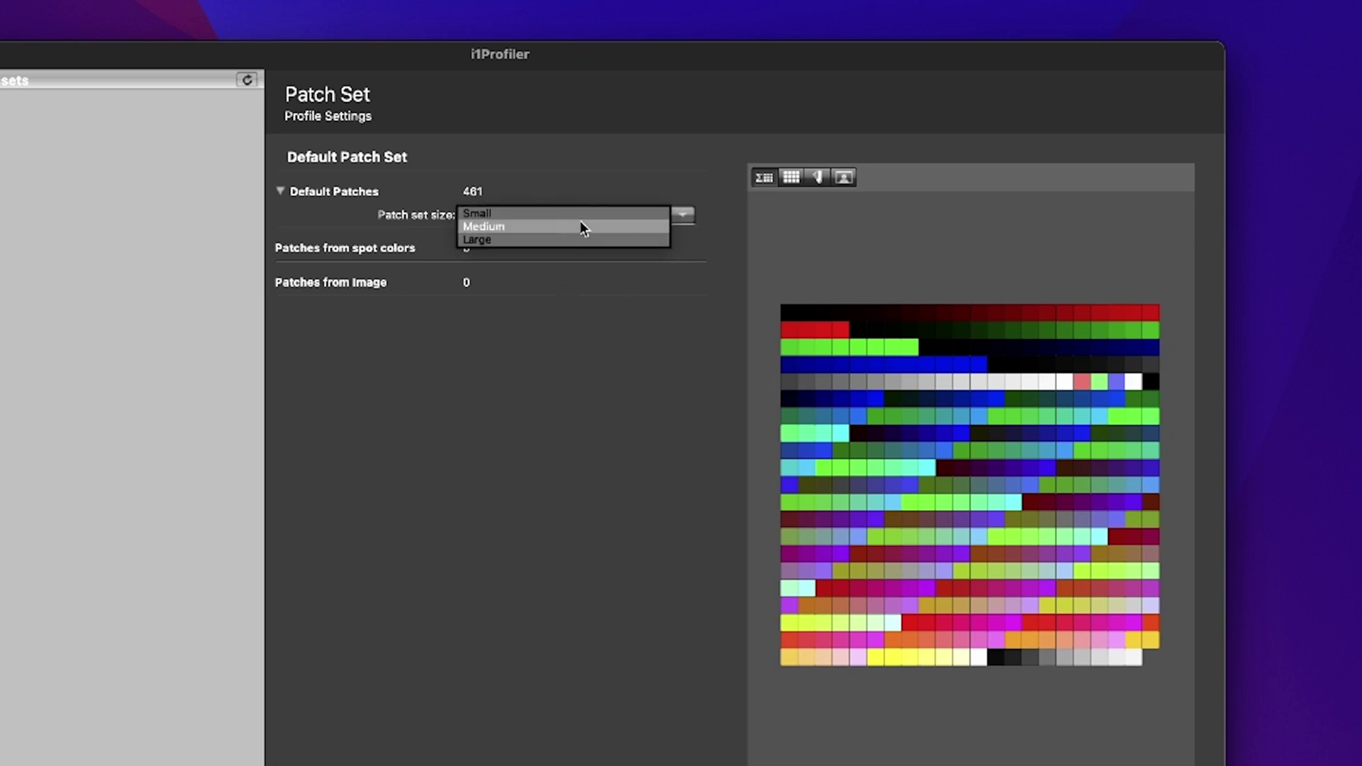
left_click(585, 220)
left_click(590, 216)
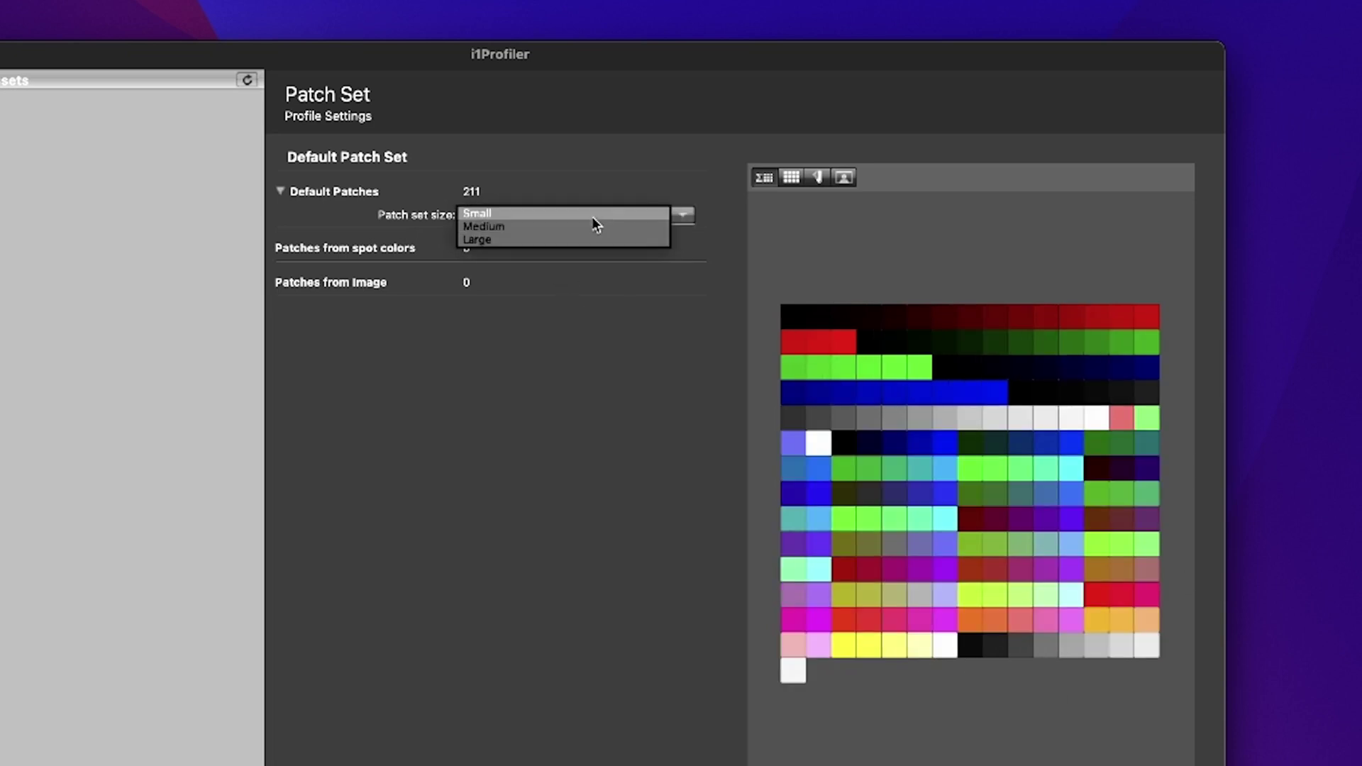
left_click(592, 215)
left_click(611, 214)
left_click(616, 208)
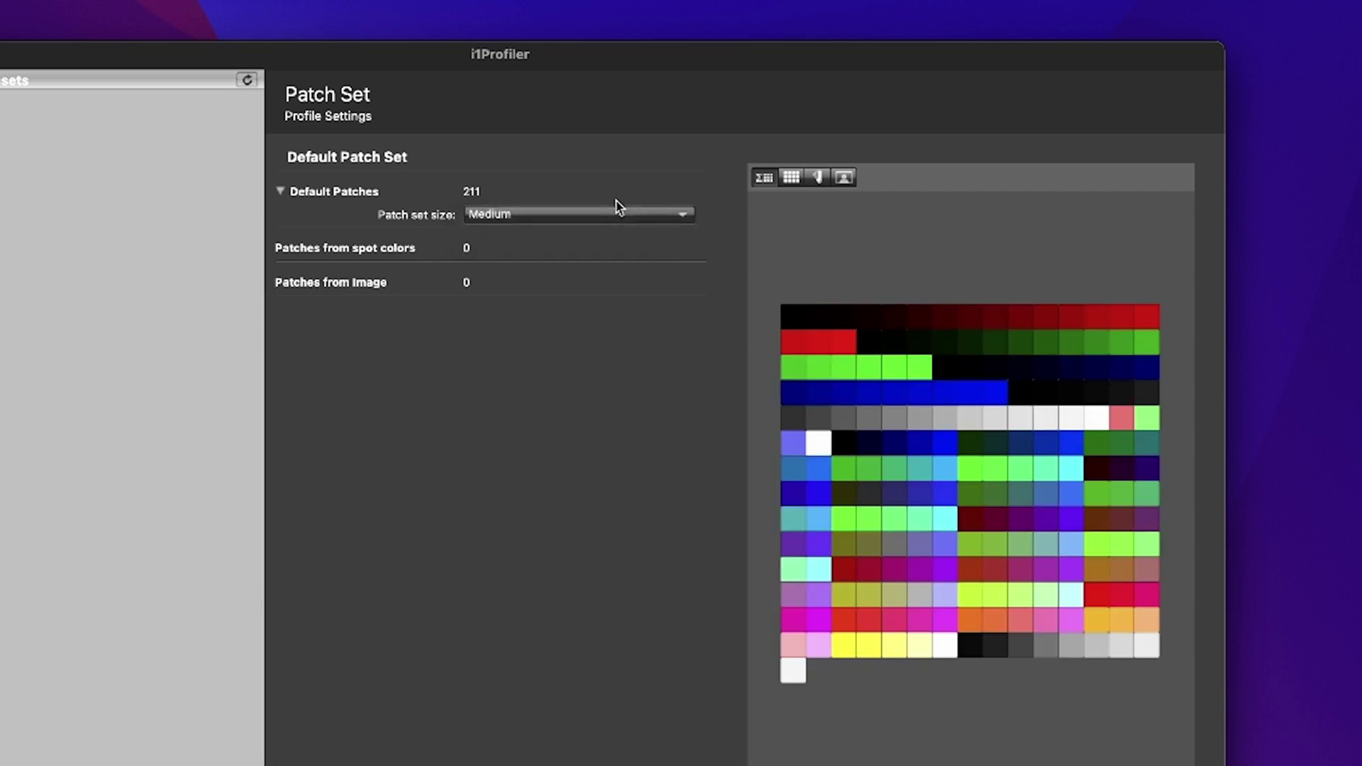
left_click(606, 216)
left_click(603, 222)
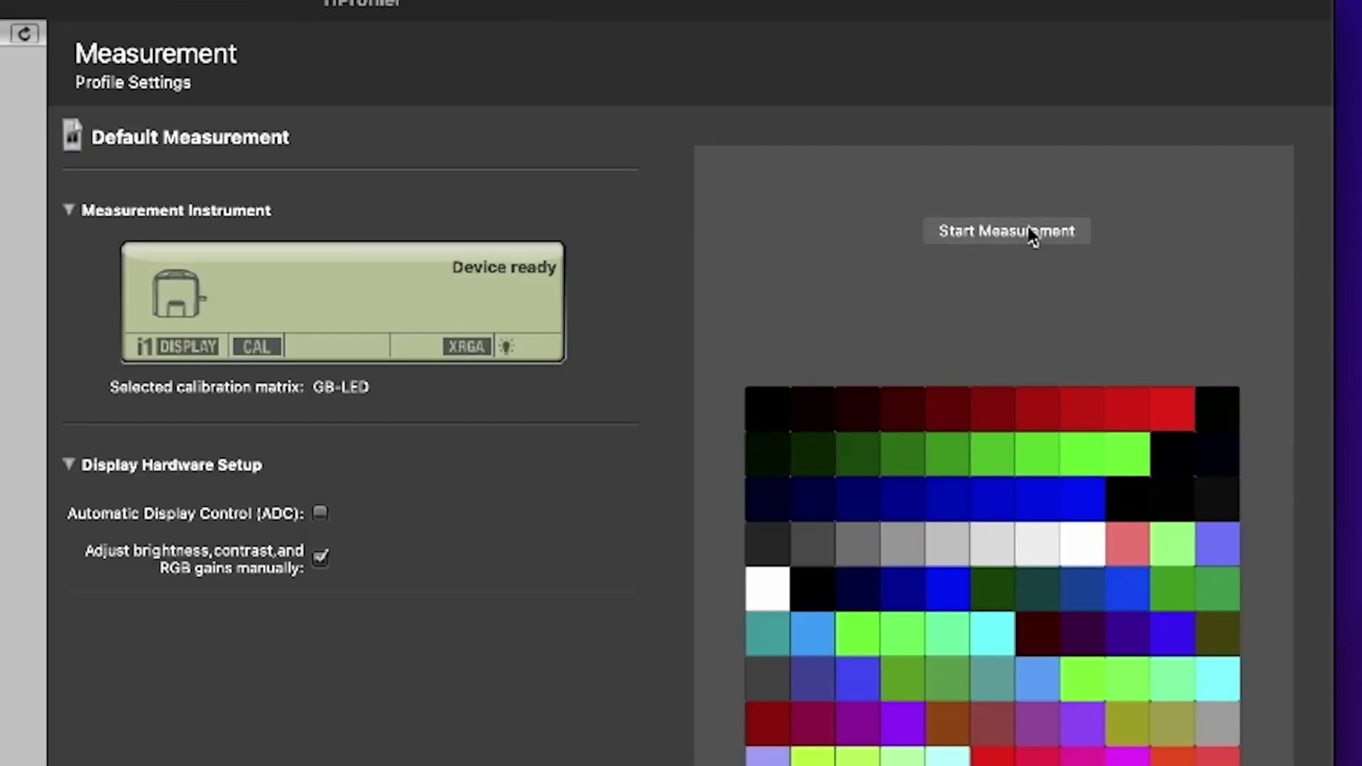
Step: Start measuring the display and let the patch measurement run until it completes successfully
left_click(1029, 230)
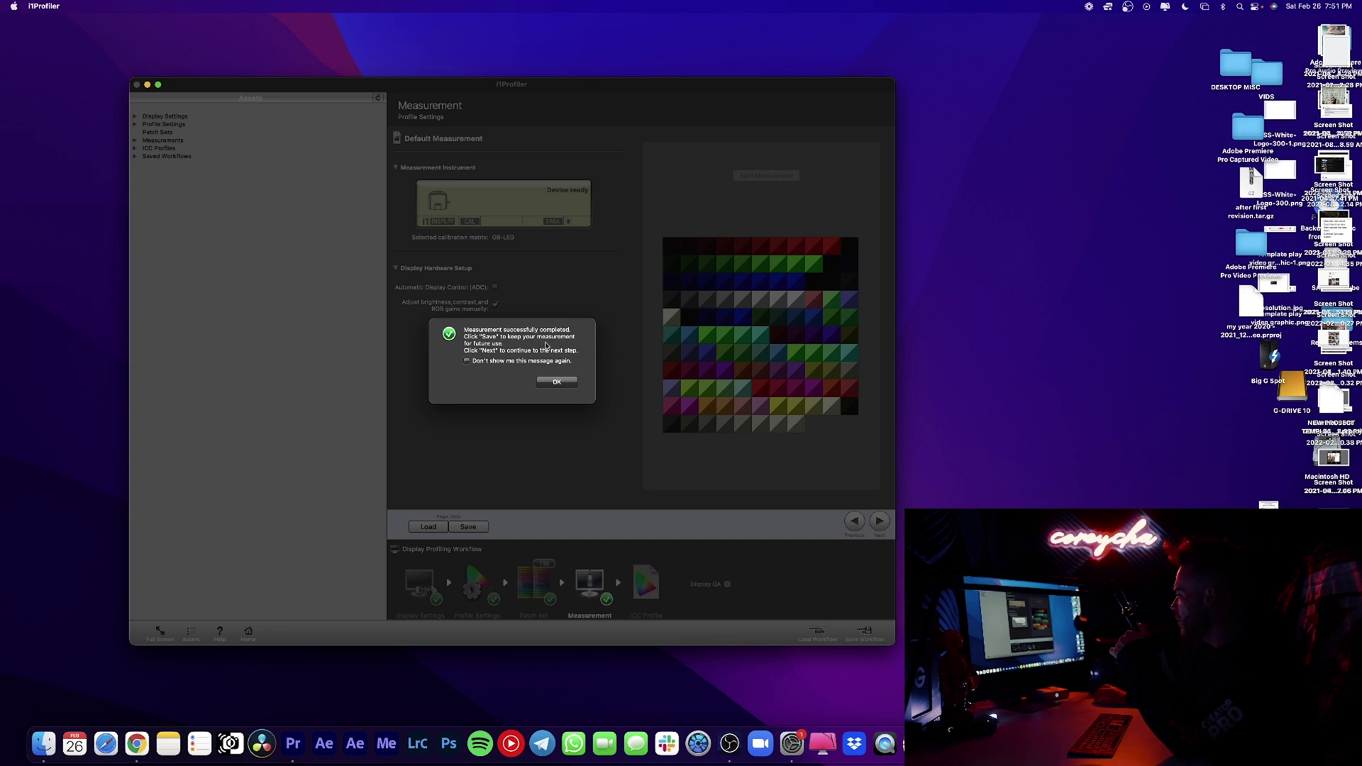
Step: Dismiss the measurement-completed message and edit the date part of the profile file name
left_click(550, 380)
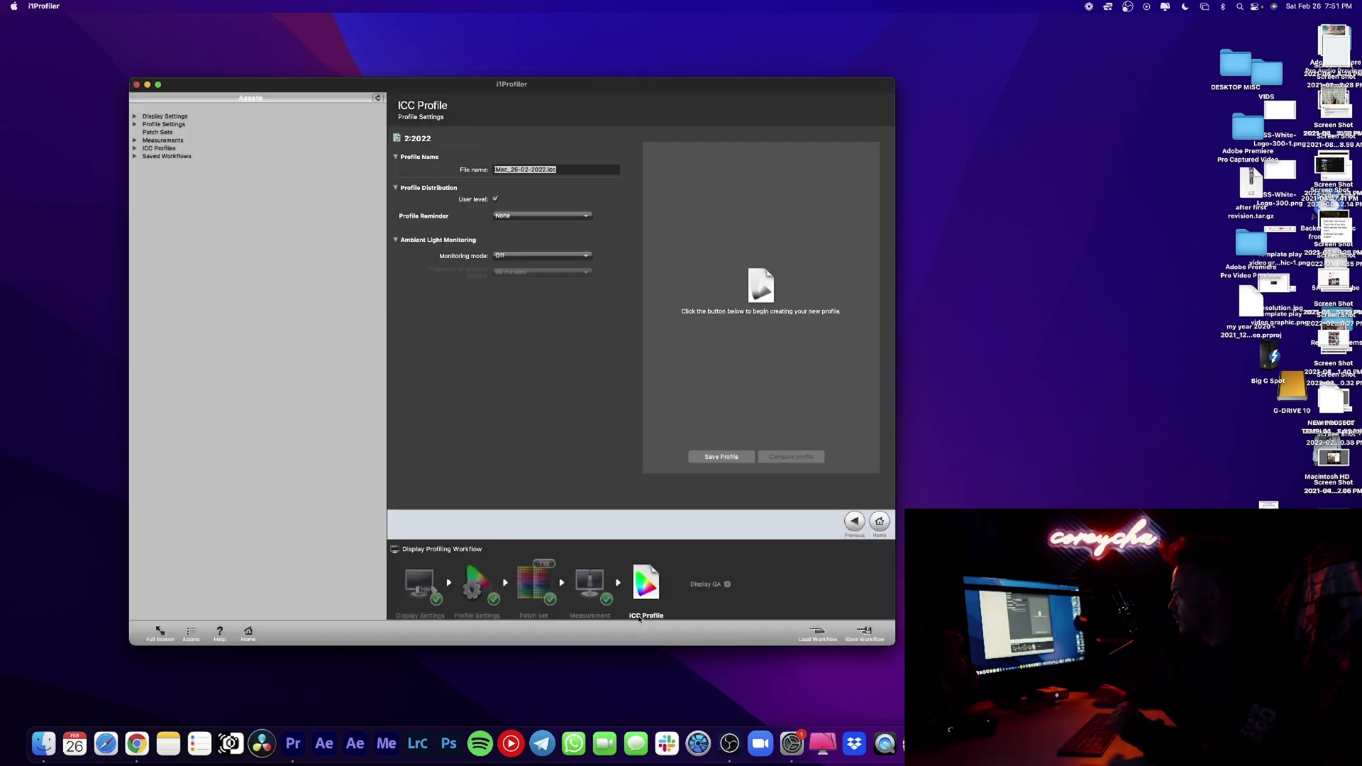
left_click(553, 169)
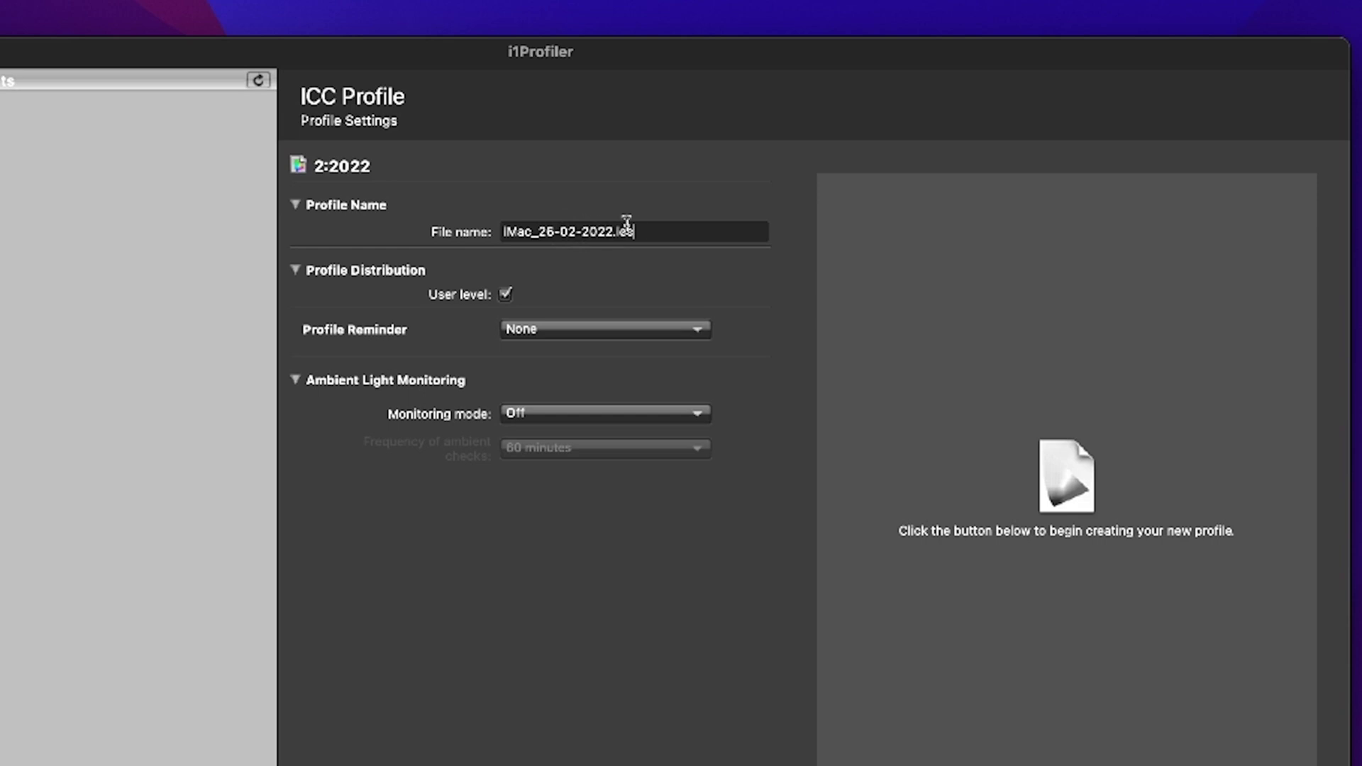
left_click_drag(681, 234, 544, 238)
left_click(600, 240)
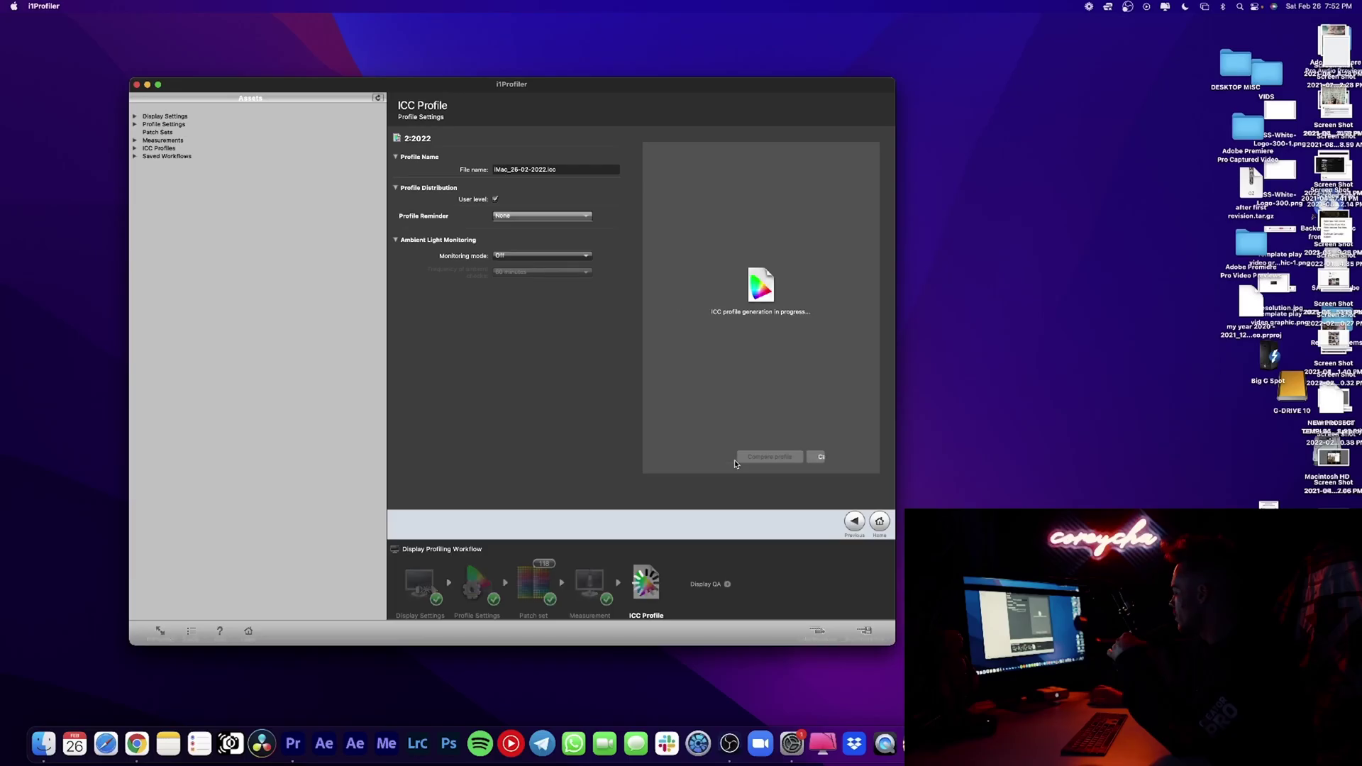
Step: Save the profile as iMac_26-02-2022.icc and acknowledge the saved confirmation
left_click(1101, 765)
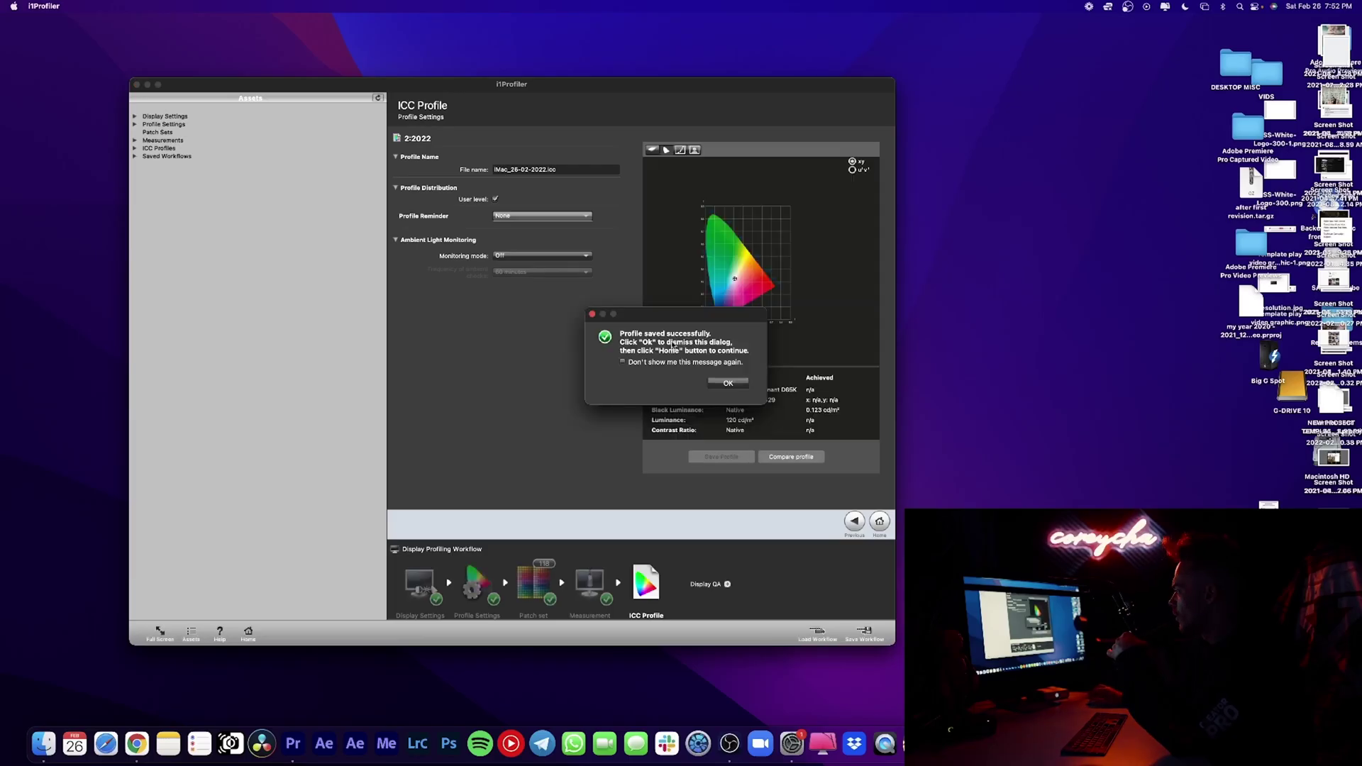
left_click(728, 383)
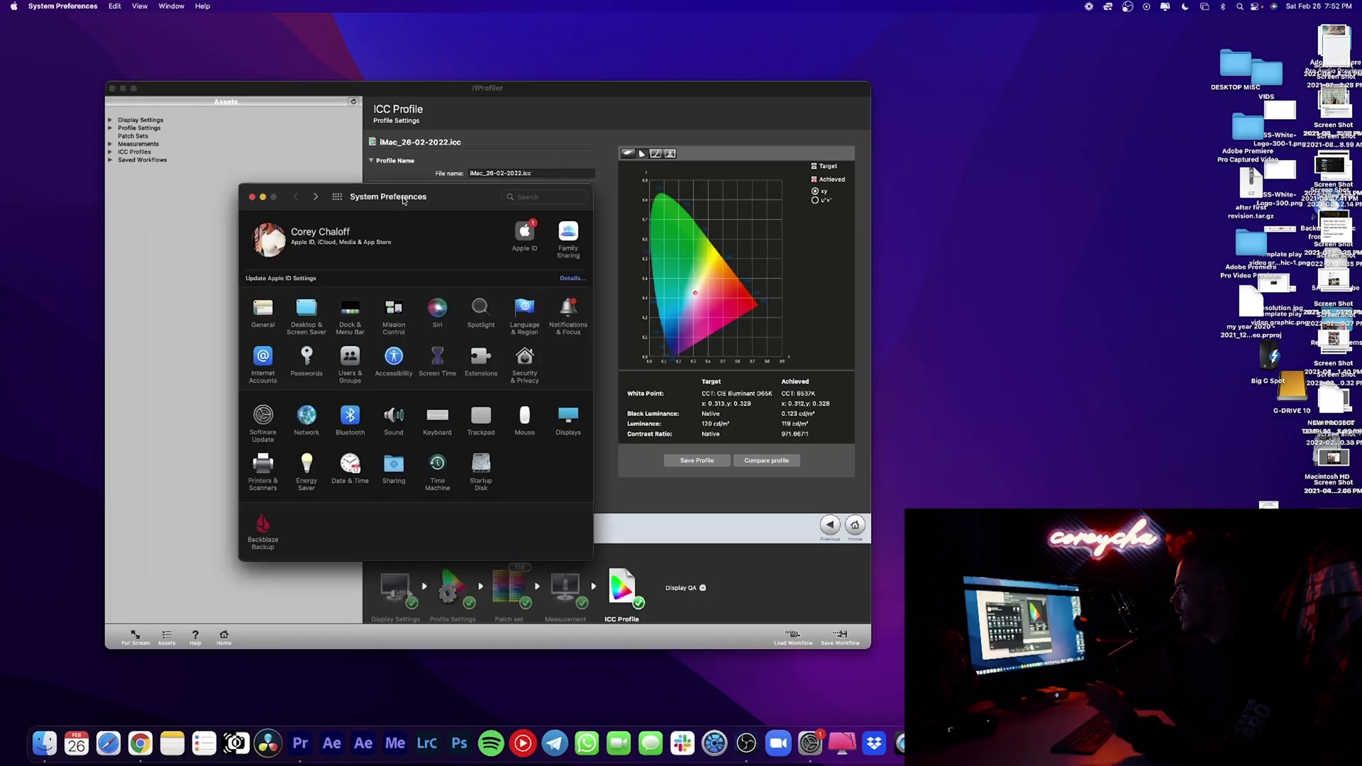
left_click_drag(403, 200, 360, 193)
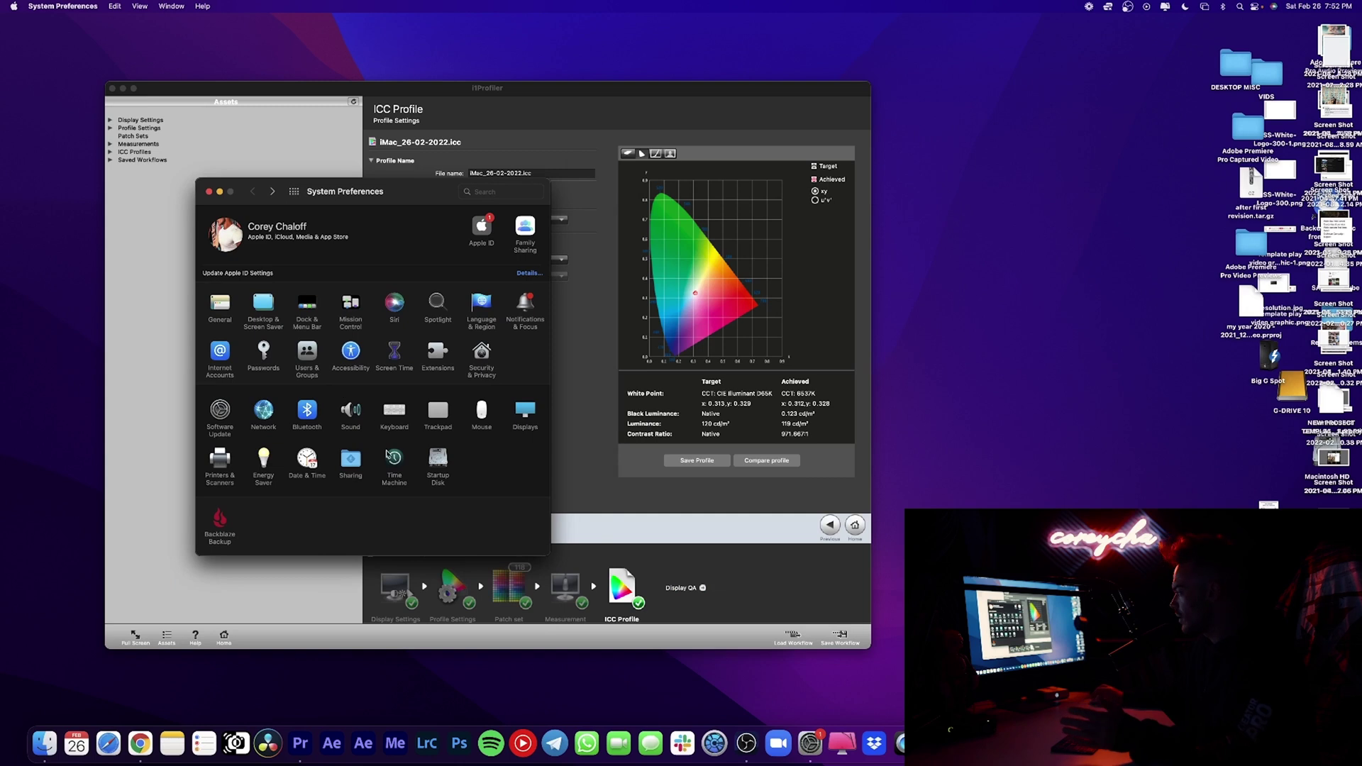
Step: Open the built-in display's settings and verify iMac_26-02-2022.icc is the checked Color Profile
left_click(533, 414)
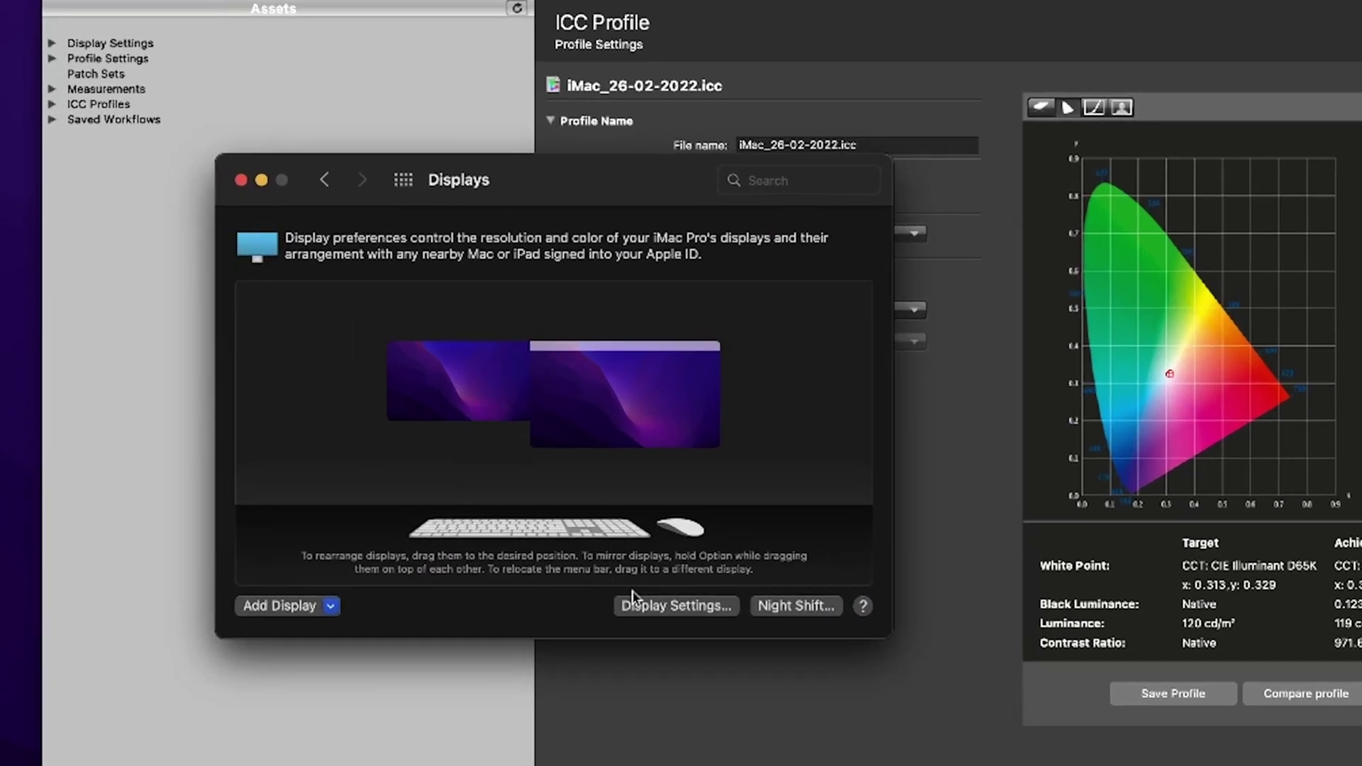
left_click(683, 608)
left_click(646, 386)
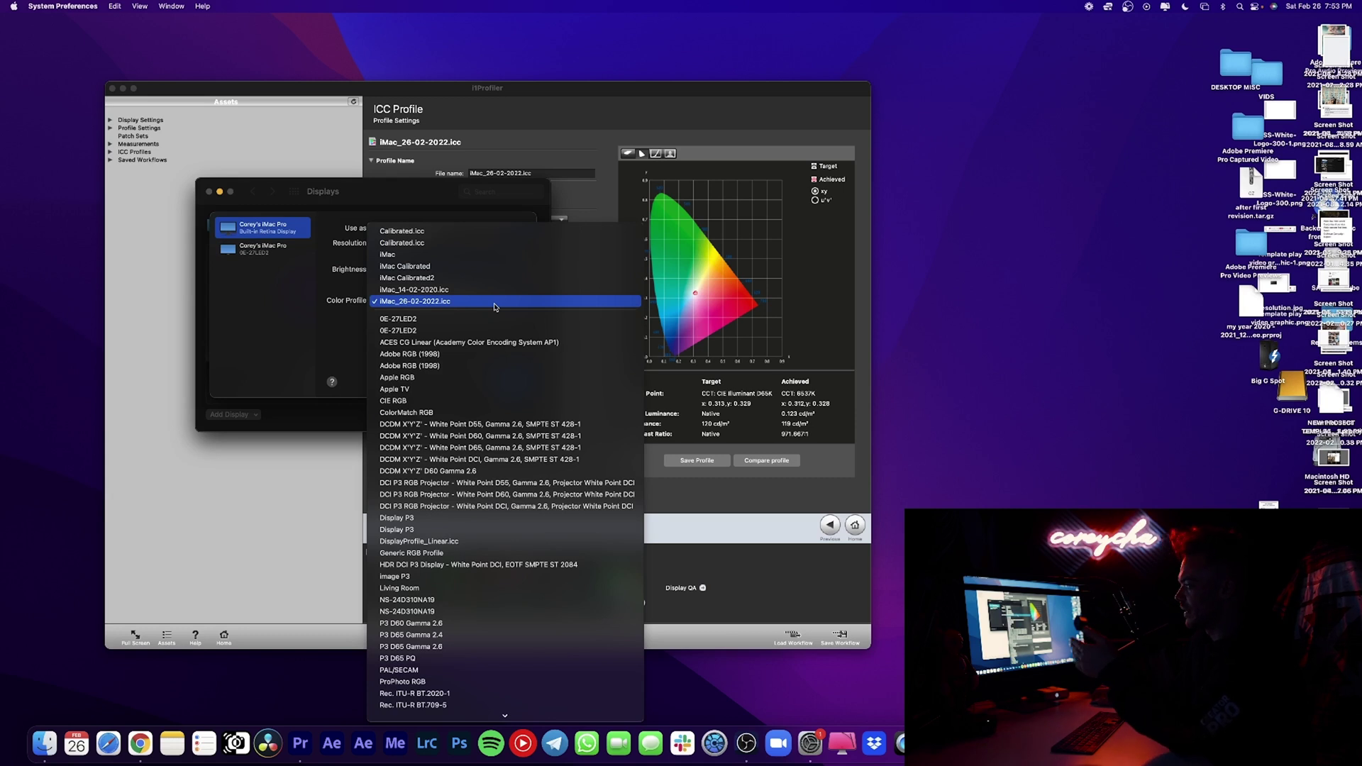
left_click(436, 303)
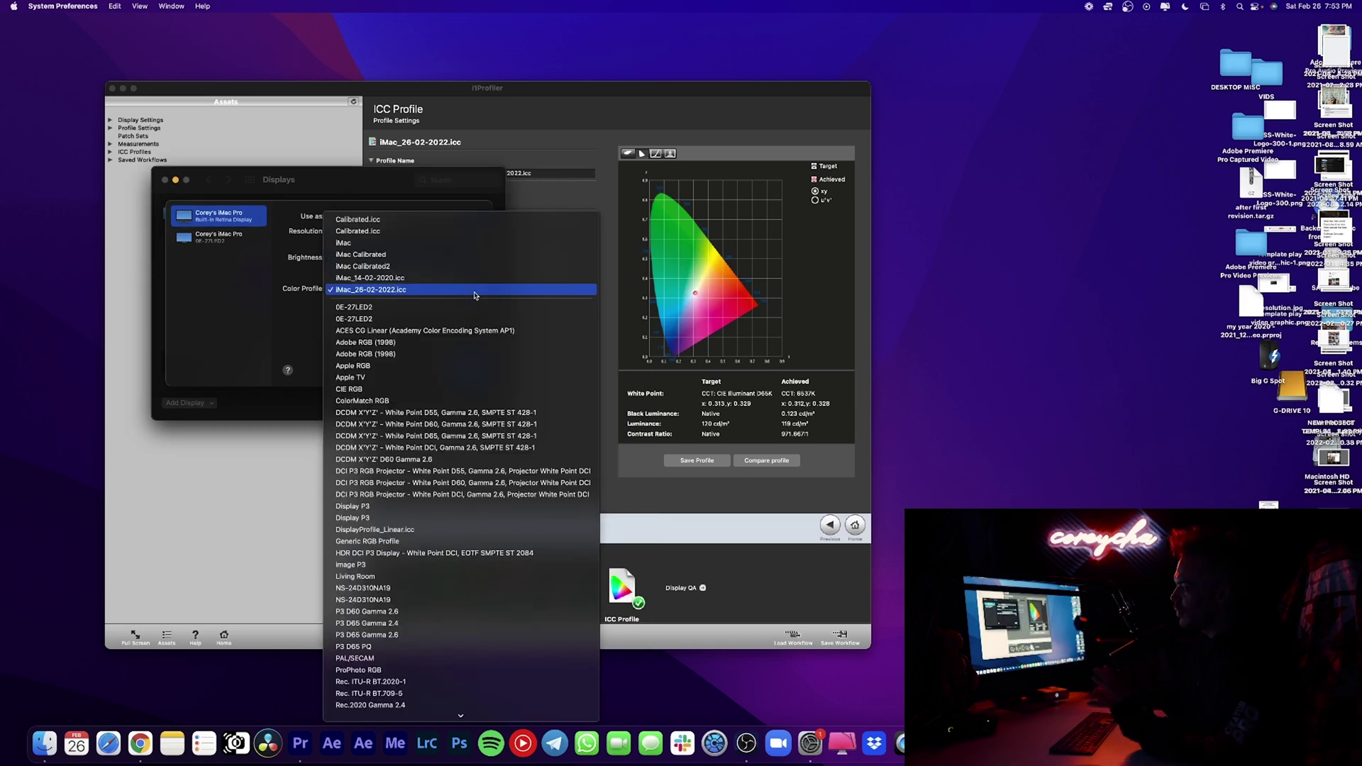
left_click(475, 292)
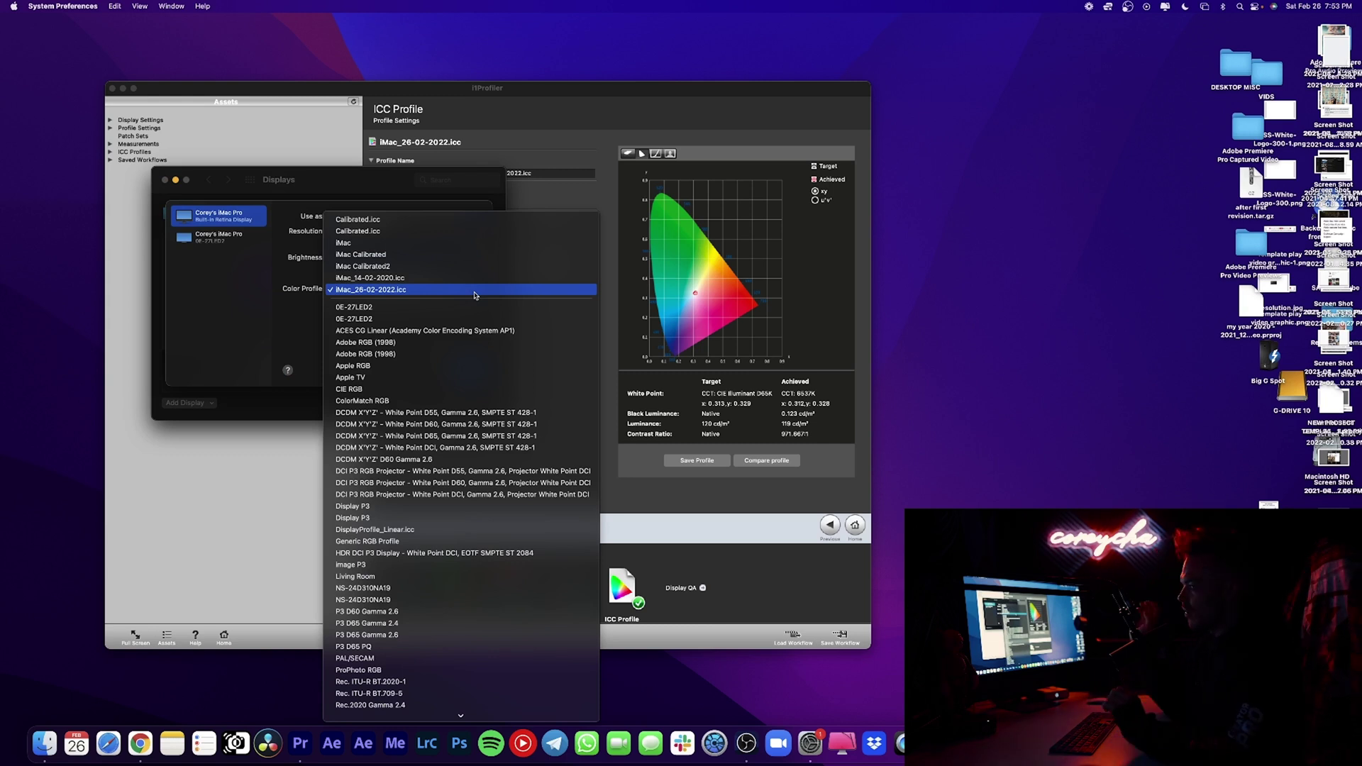
left_click(475, 292)
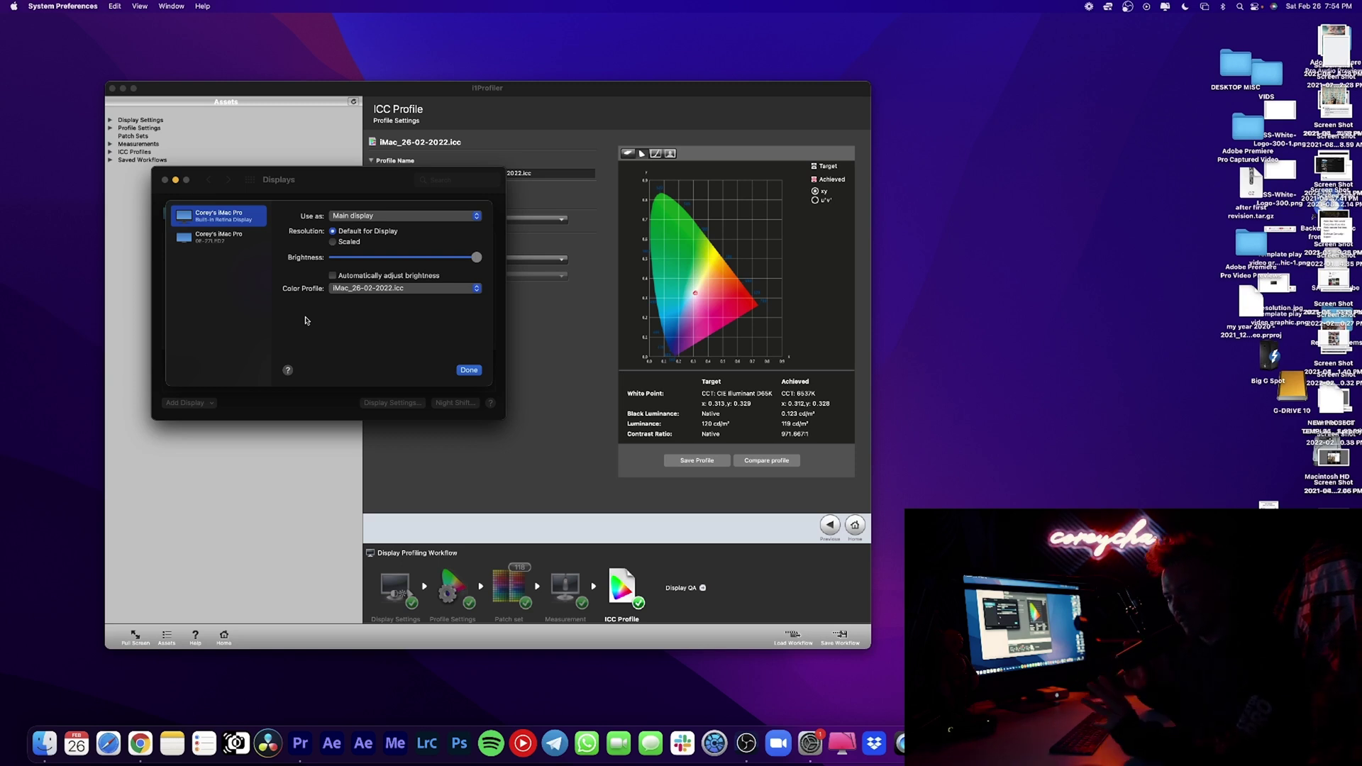
Step: Keep iMac_26-02-2022.icc as the display profile and raise screen brightness to maximum
left_click(398, 294)
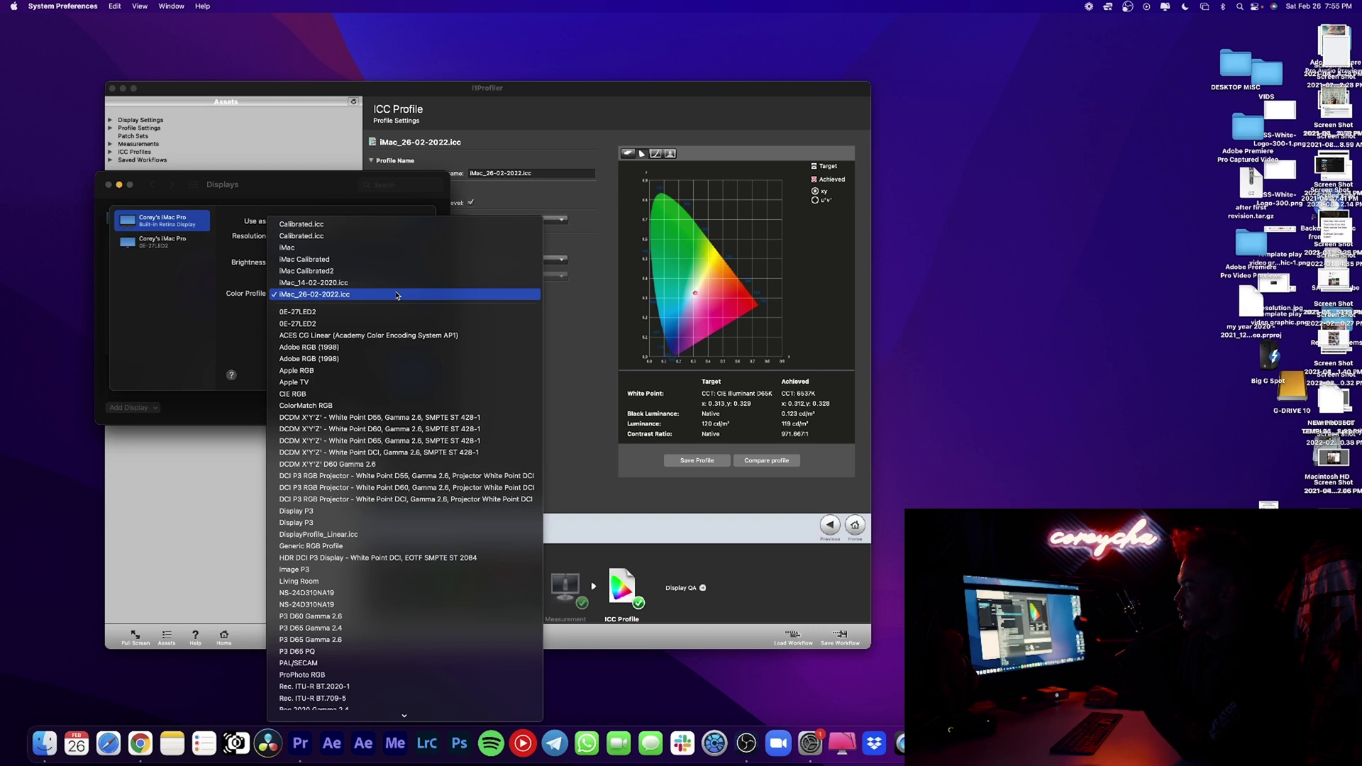
left_click(234, 322)
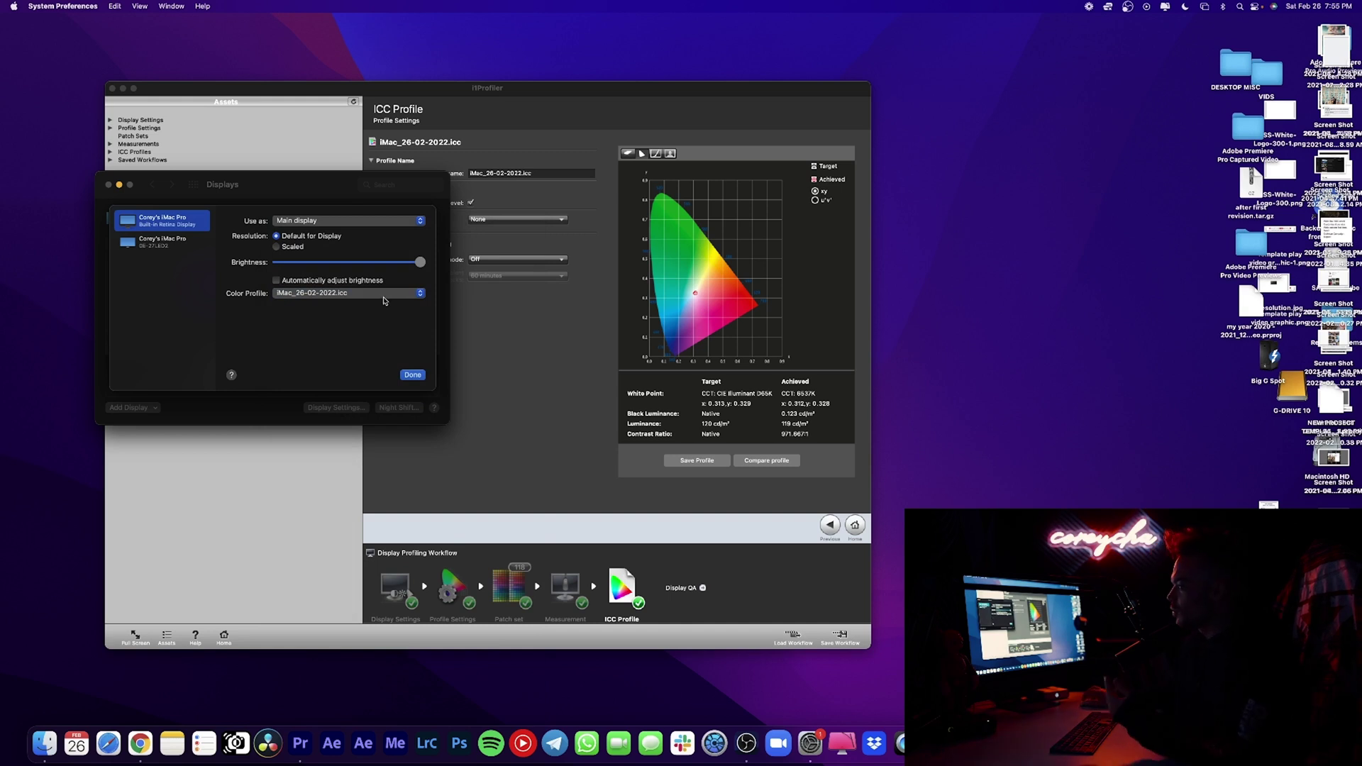
left_click(385, 298)
left_click(349, 298)
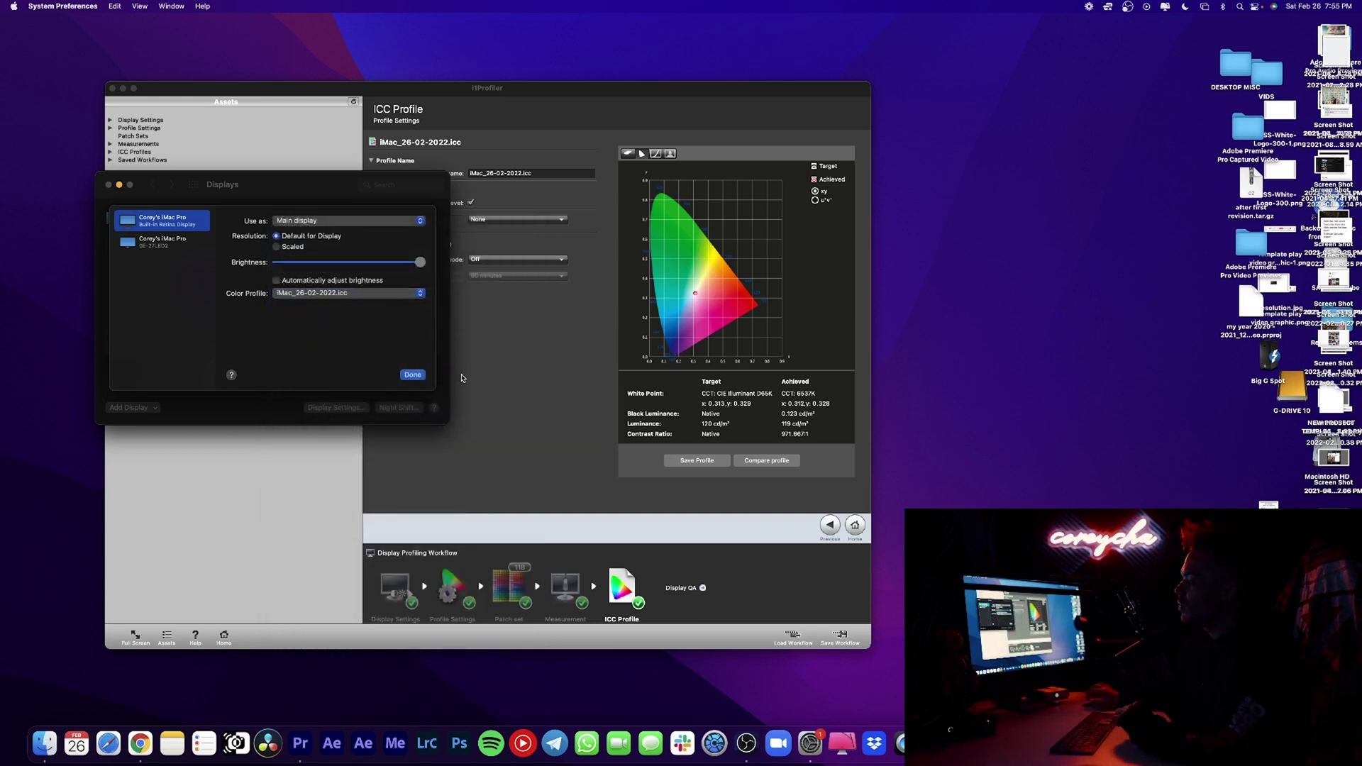
key("XF86MonBrightnessUp")
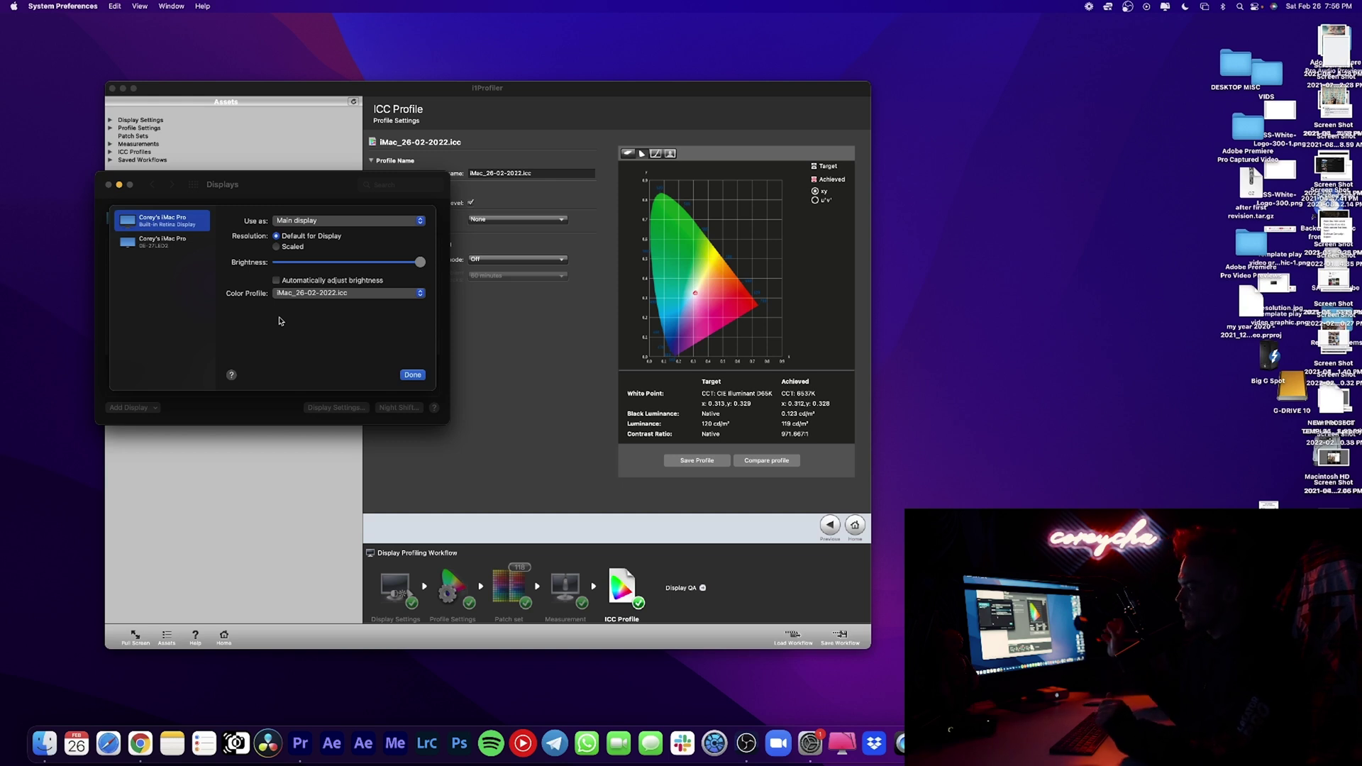
Step: Toggle between iMac_14-02-2020.icc and iMac_26-02-2022.icc, end on the new profile, then close settings
left_click(365, 293)
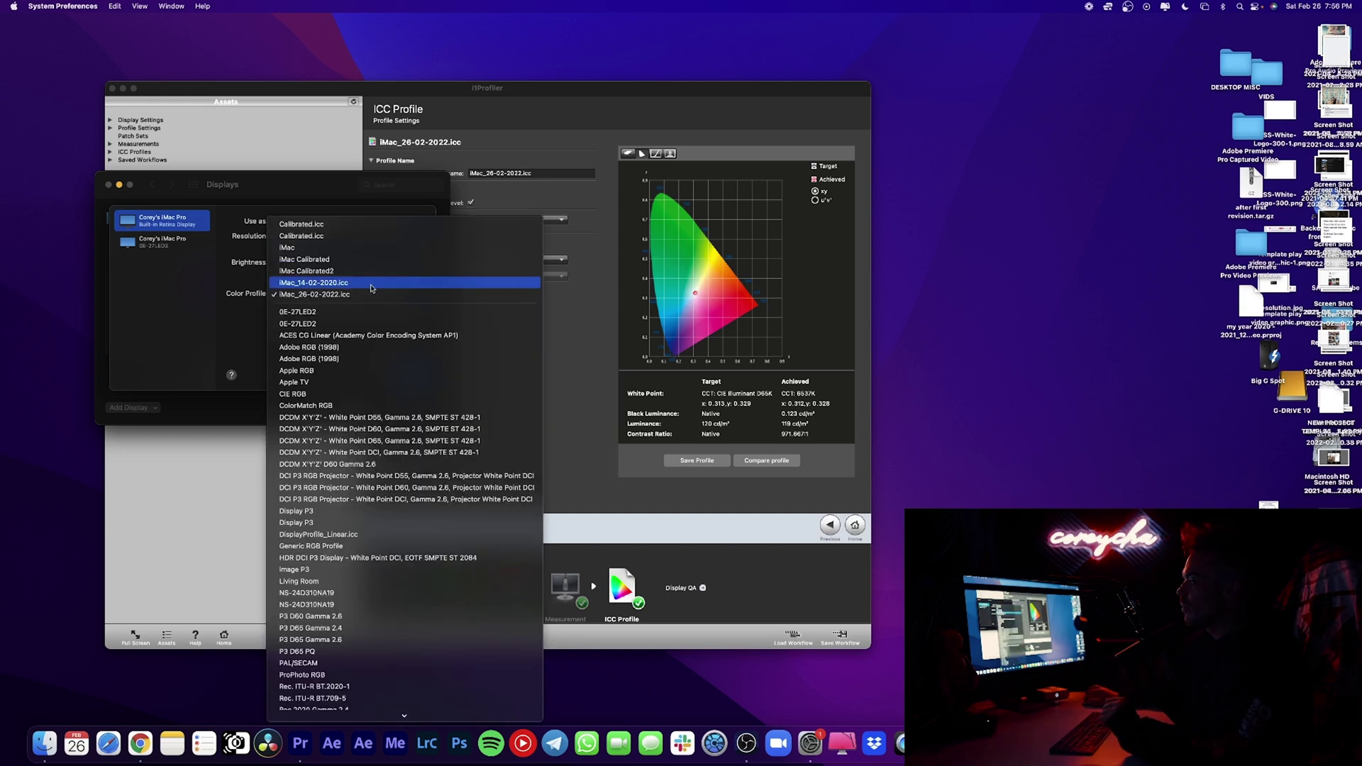
left_click(398, 284)
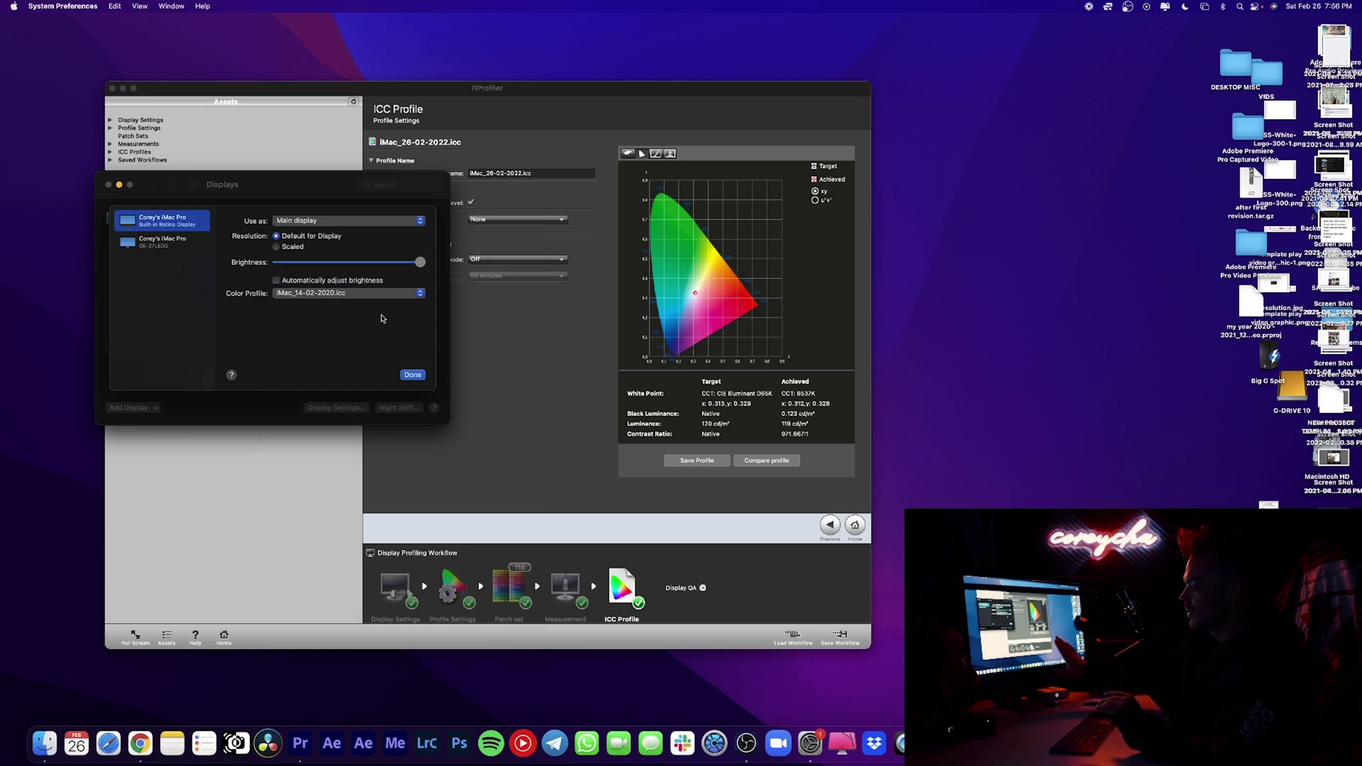
left_click(383, 293)
left_click(396, 307)
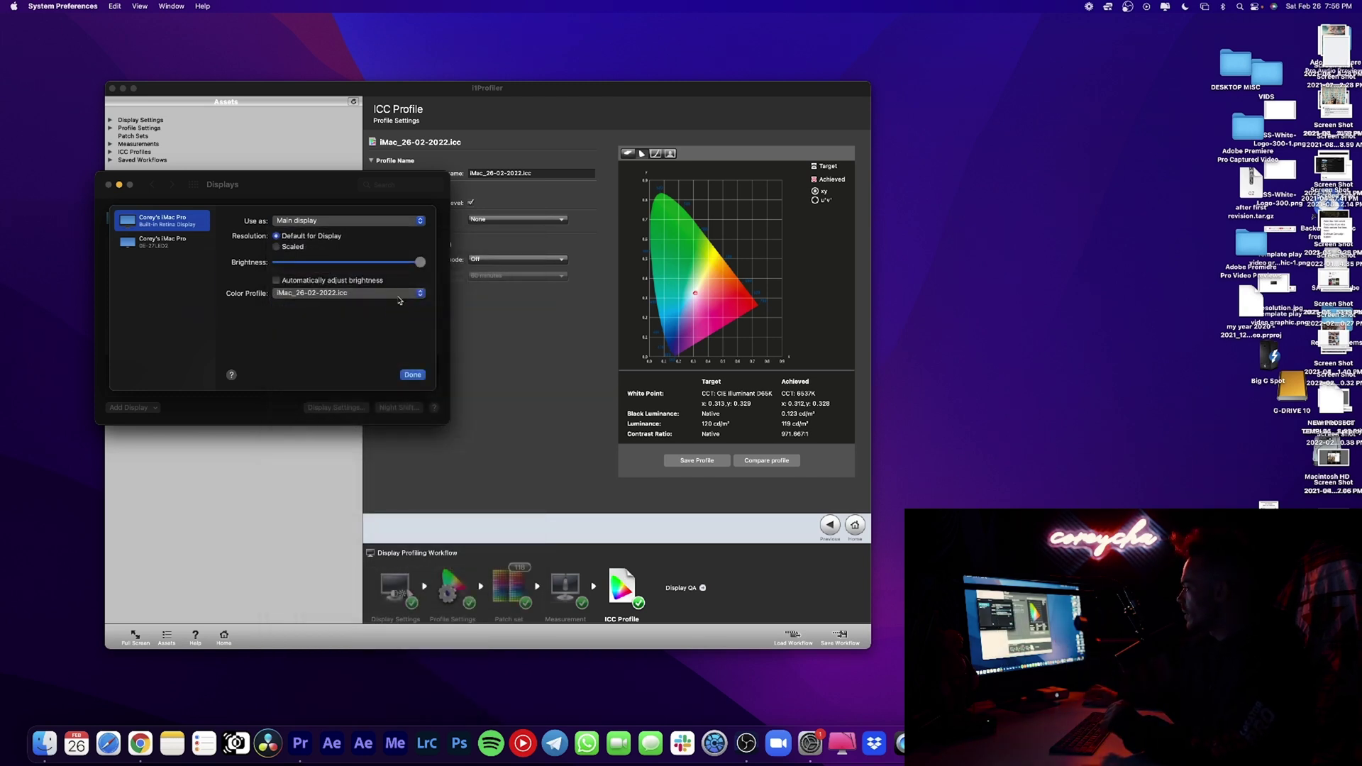
left_click(399, 296)
left_click(401, 281)
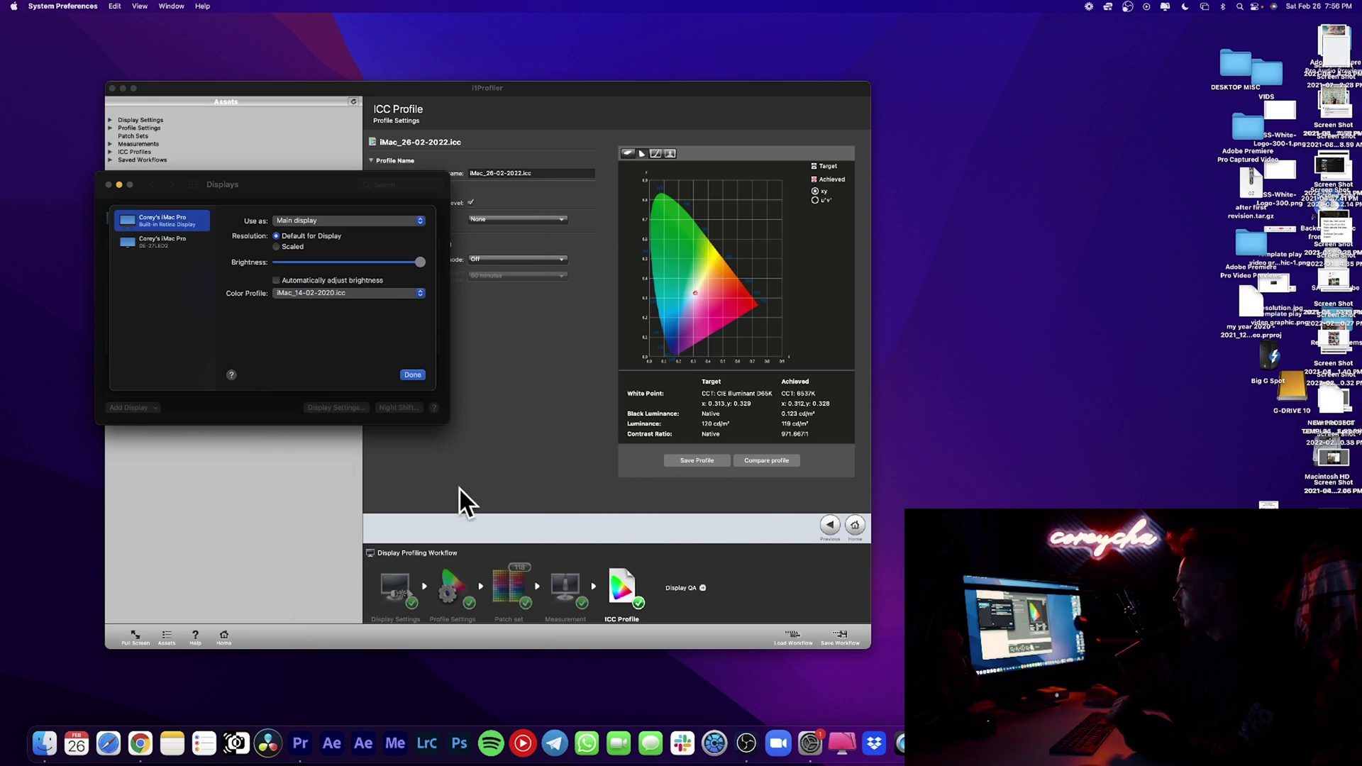
left_click(358, 295)
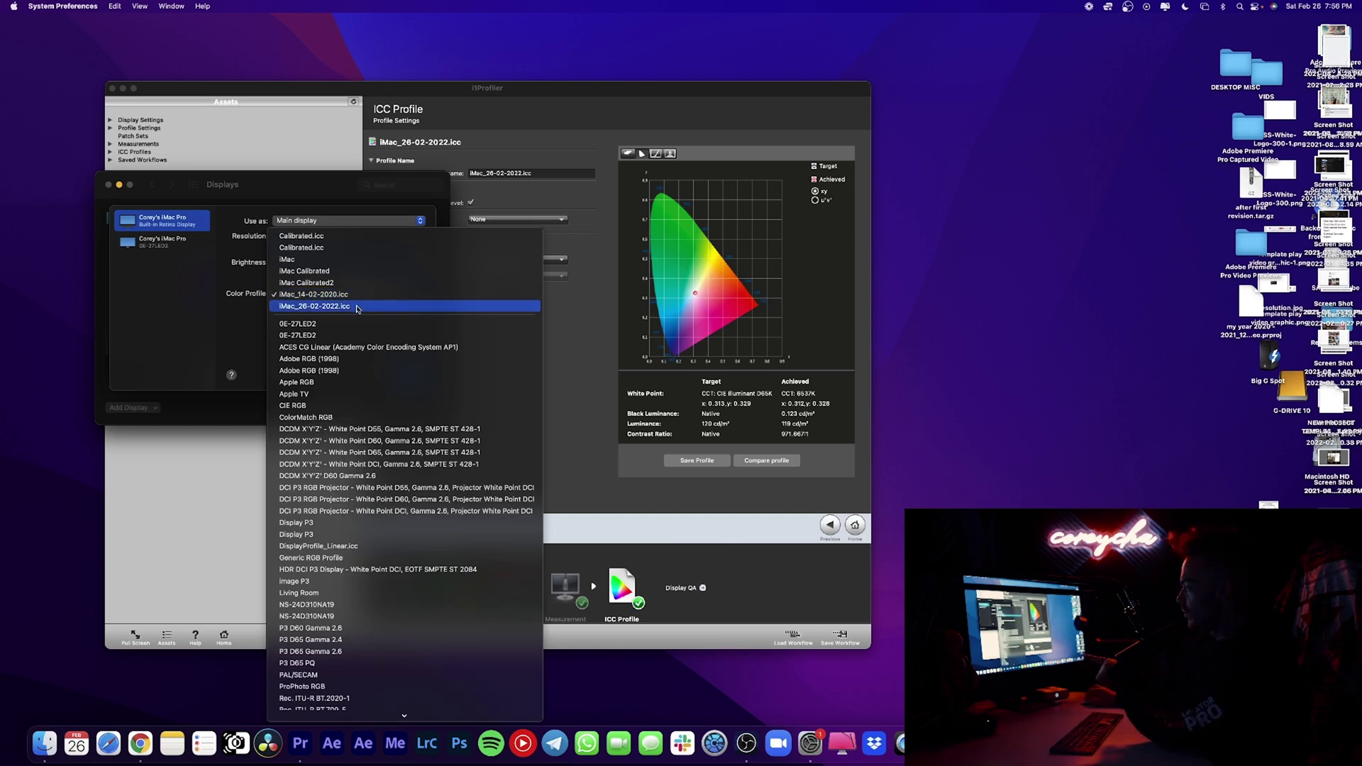
left_click(358, 308)
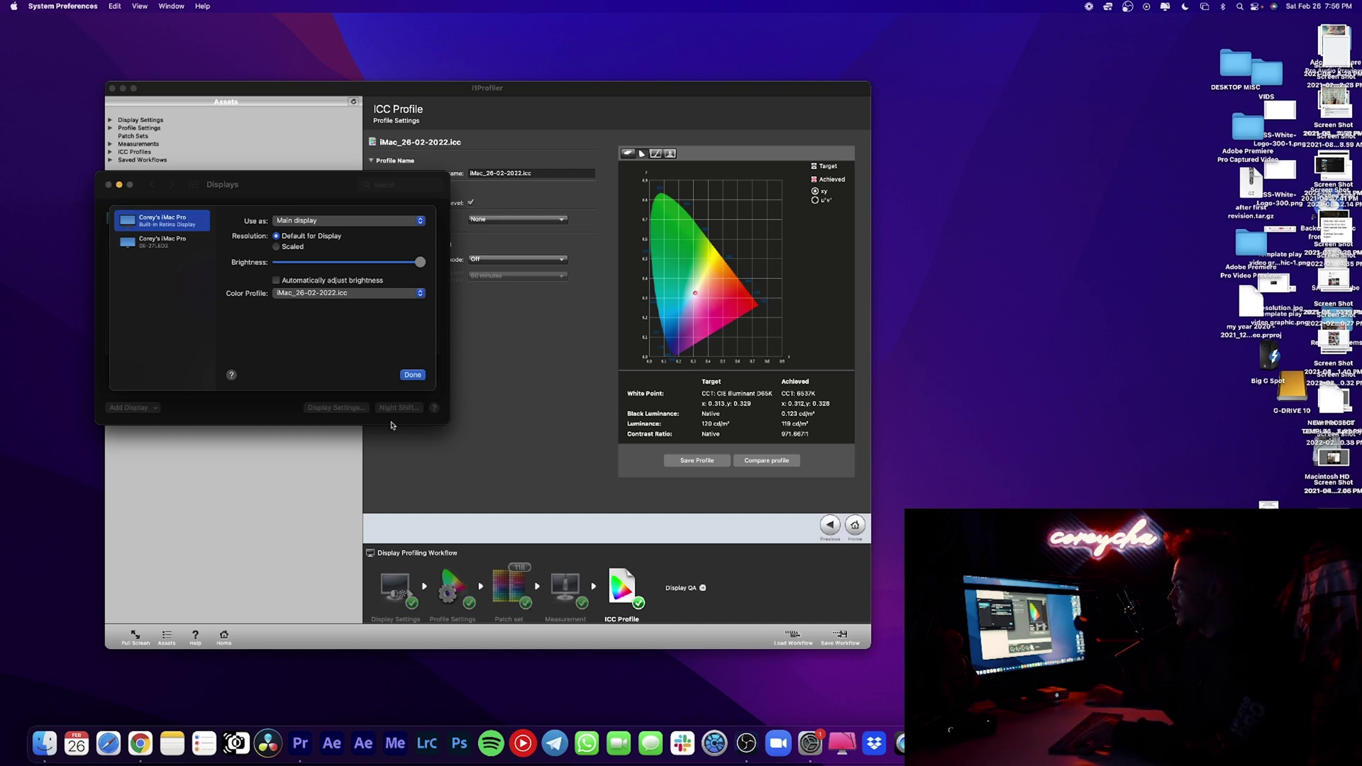
left_click(412, 374)
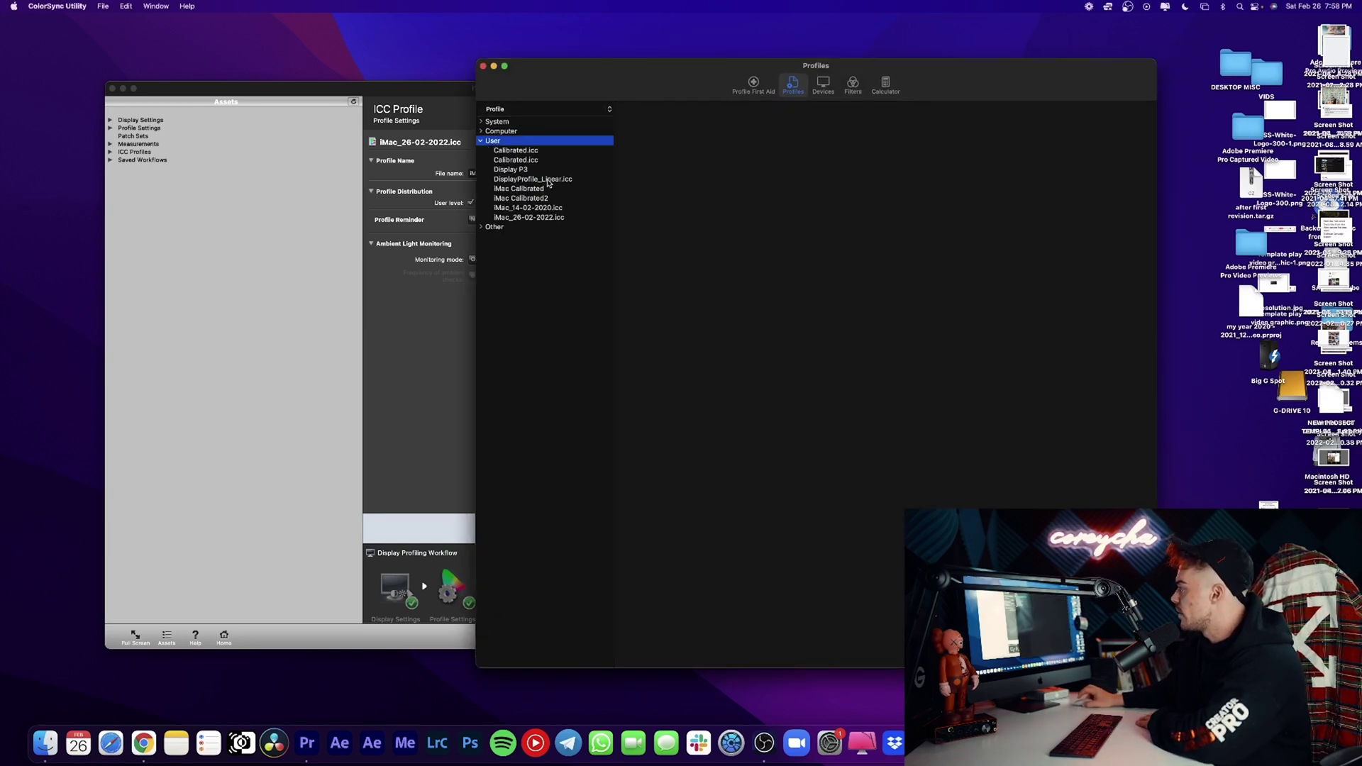
Step: View iMac_26-02-2022.icc's 3-D Lab gamut, rotate the plot, then show Adobe RGB (1998) from System
left_click(552, 219)
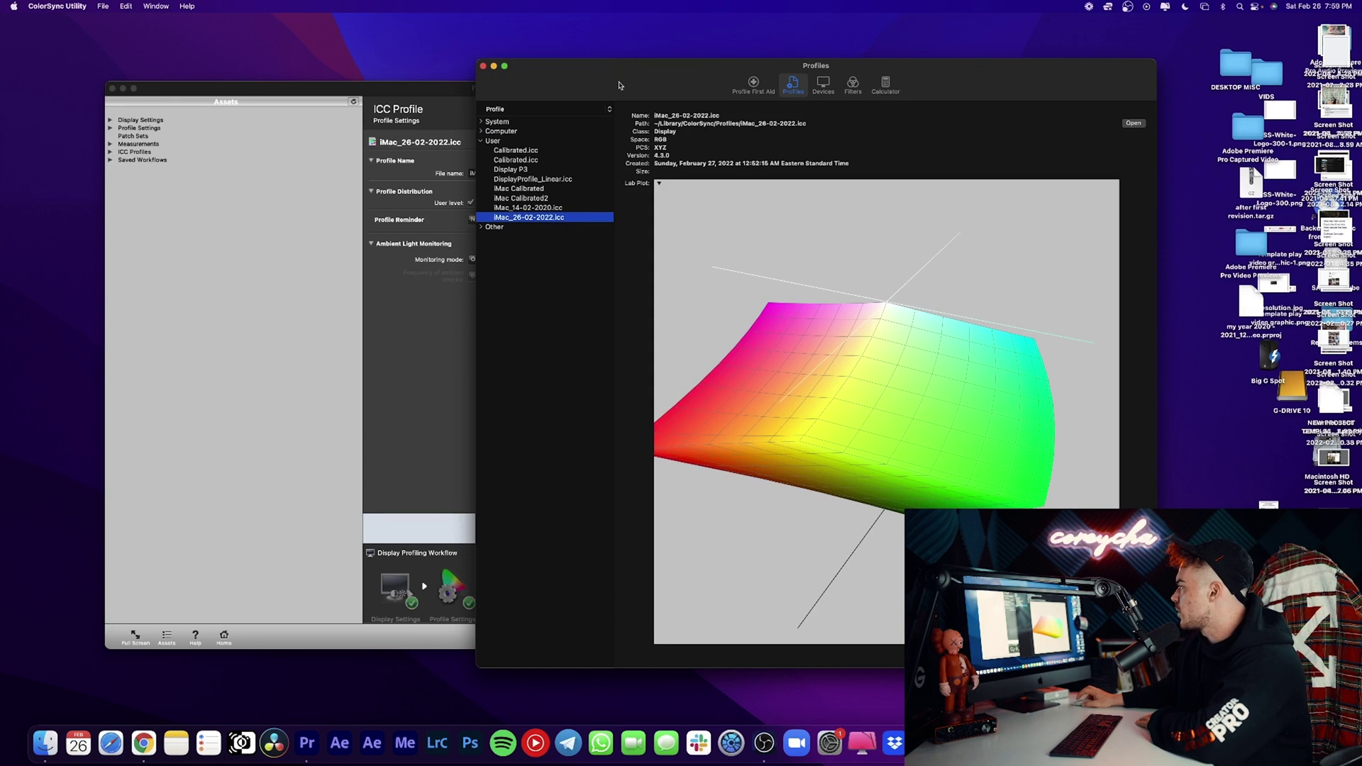
left_click_drag(619, 85, 569, 69)
left_click_drag(780, 298, 902, 343)
left_click(500, 201)
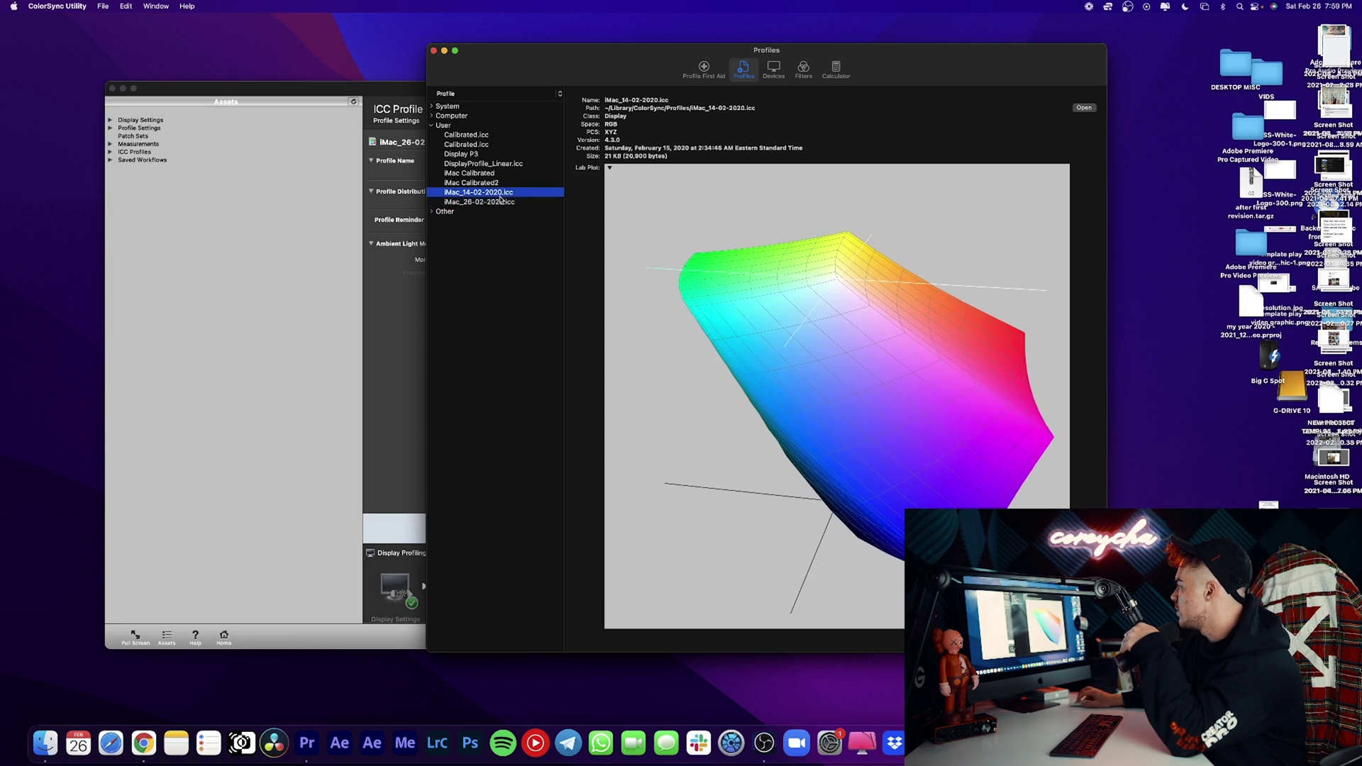
left_click(432, 107)
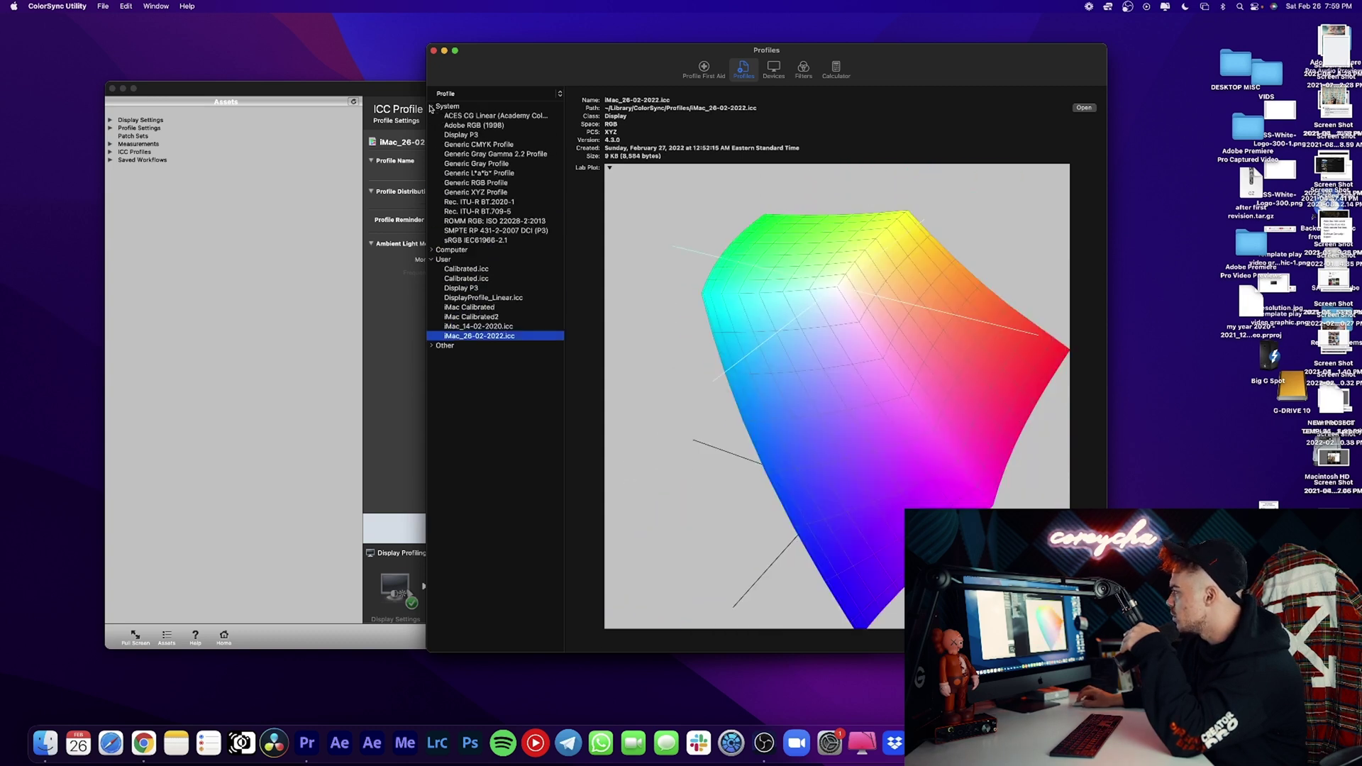
left_click(474, 125)
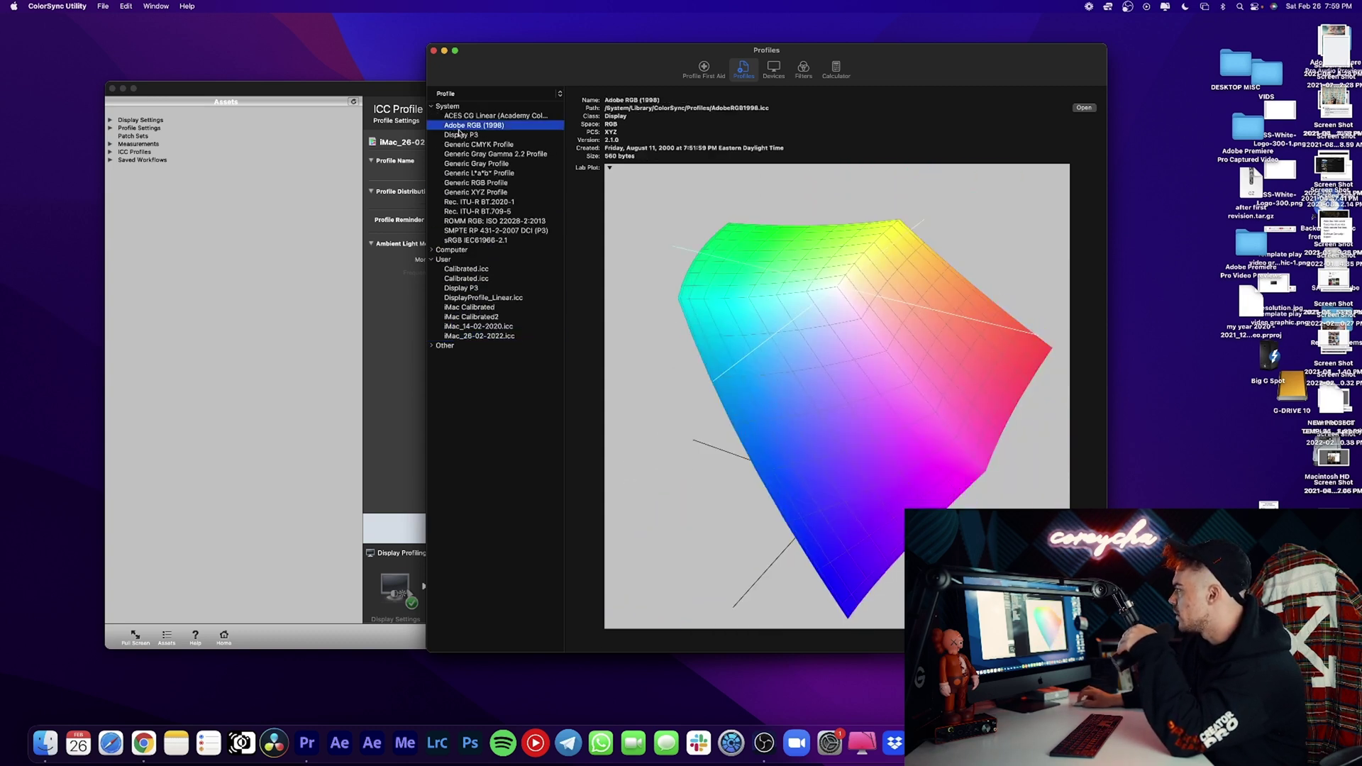